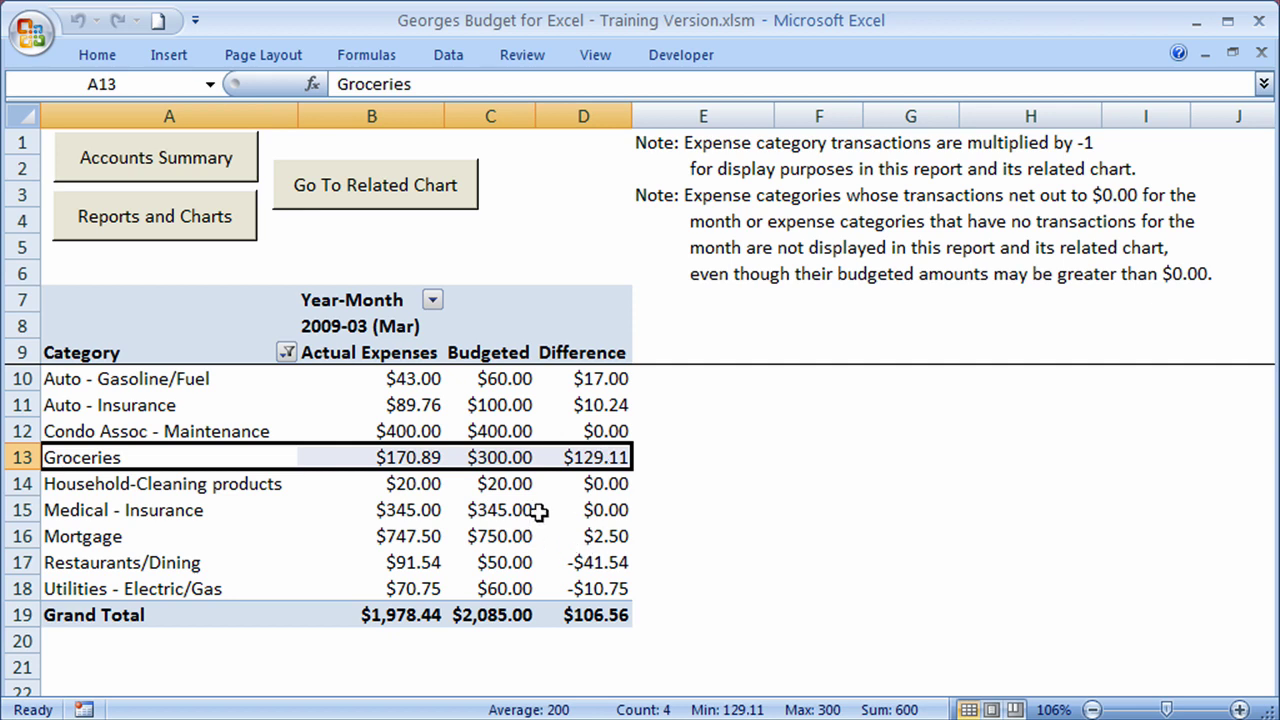
View the chart related to the March 2009 actual-versus-budgeted expenses report, and return to the report
{"action": "left_click", "coordinate": [380, 206]}
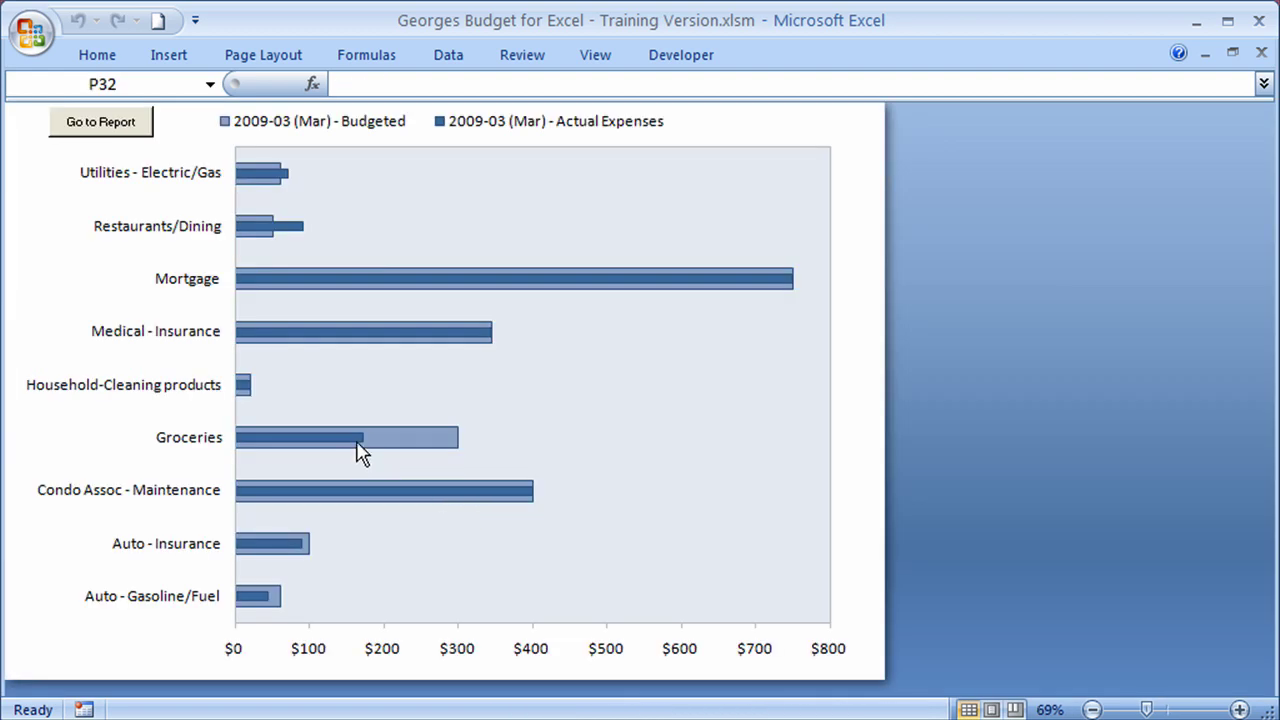
{"action": "left_click", "coordinate": [100, 122]}
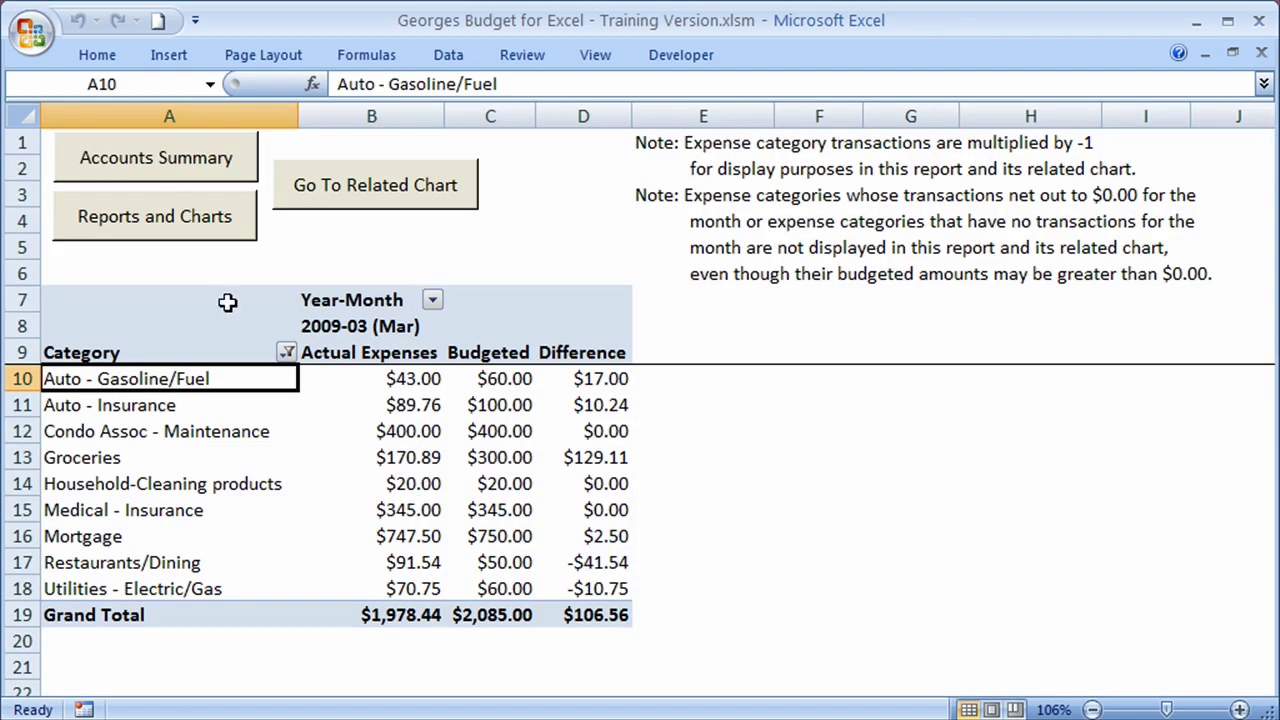
Open the Credit Card account register by way of the Accounts Summary
{"action": "left_click", "coordinate": [142, 160]}
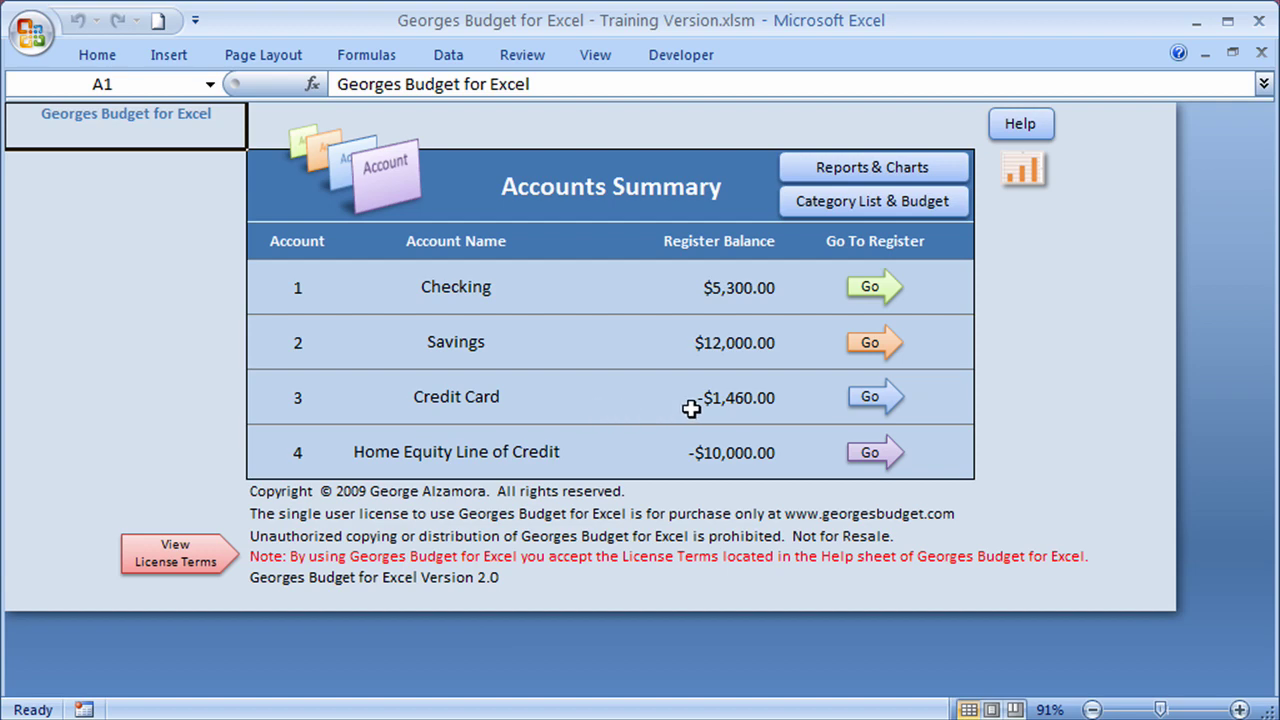
{"action": "left_click_drag", "start_coordinate": [449, 402], "coordinate": [700, 397]}
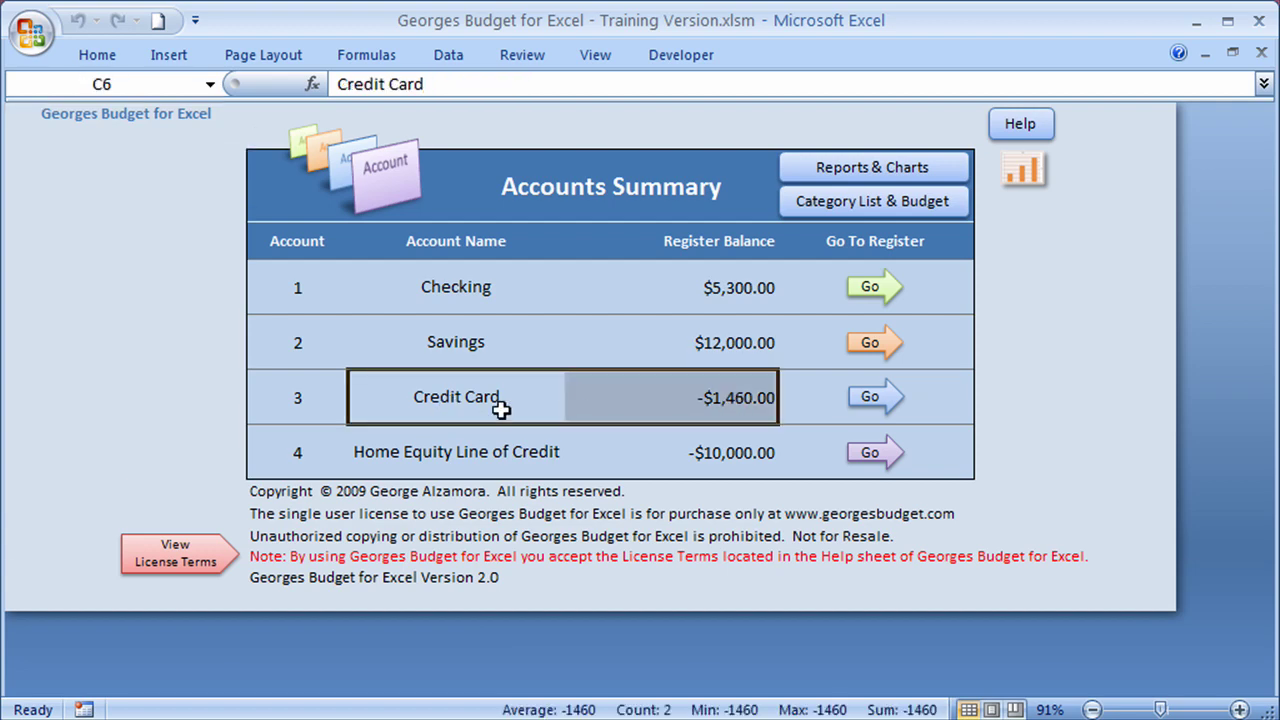
{"action": "left_click", "coordinate": [458, 408]}
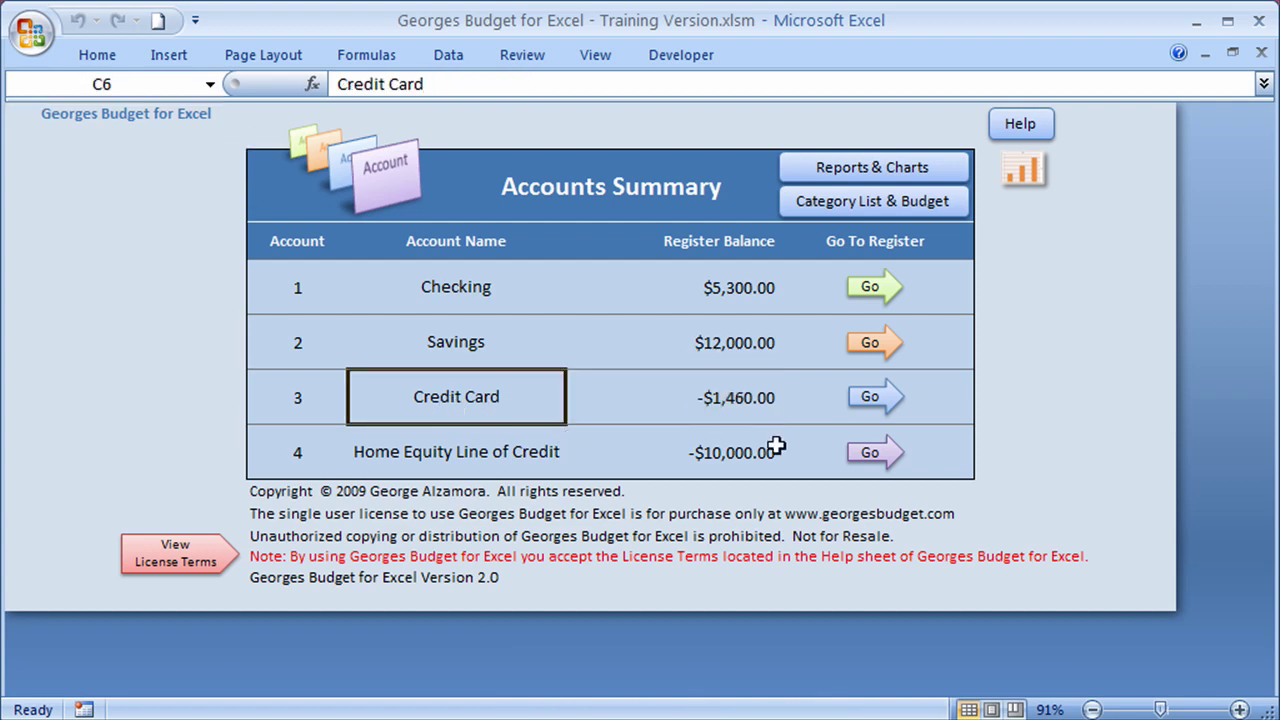
{"action": "left_click", "coordinate": [866, 400]}
{"action": "scroll", "coordinate": [284, 594], "scroll_direction": "down", "scroll_amount": 1}
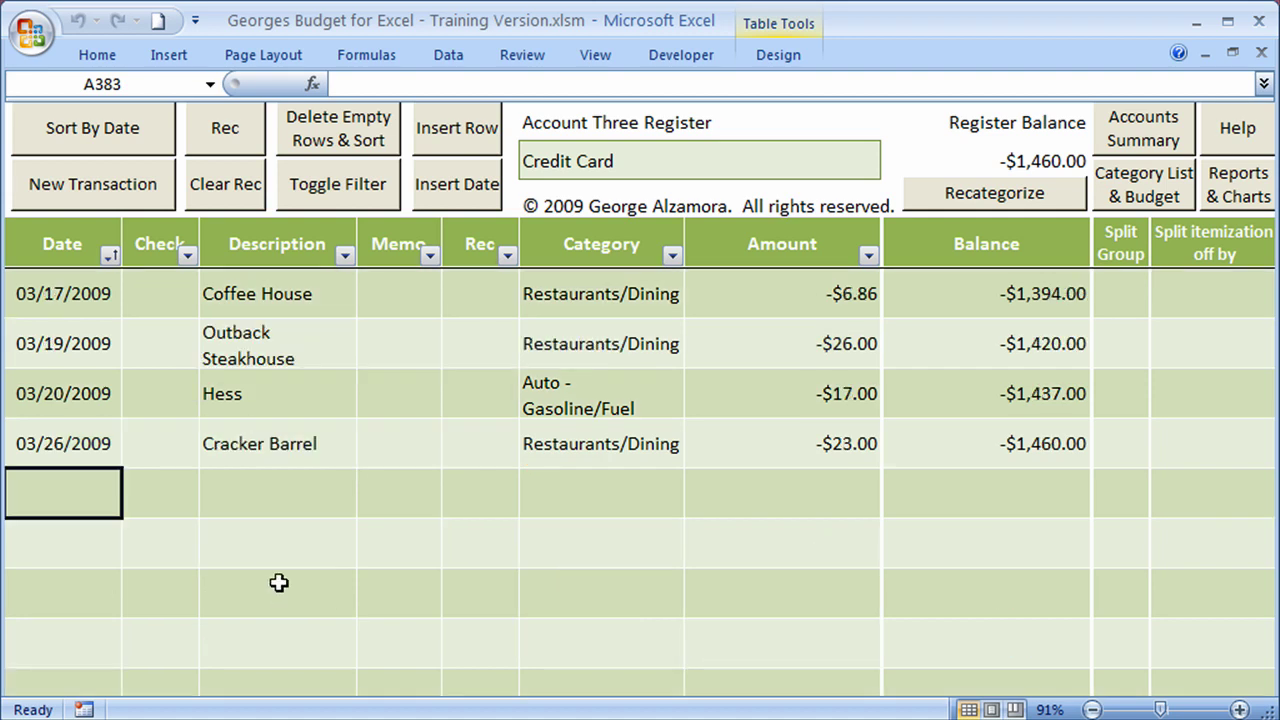
Start a new Credit Card transaction dated 3/26/2009 with the description Publix
{"action": "left_click", "coordinate": [450, 186]}
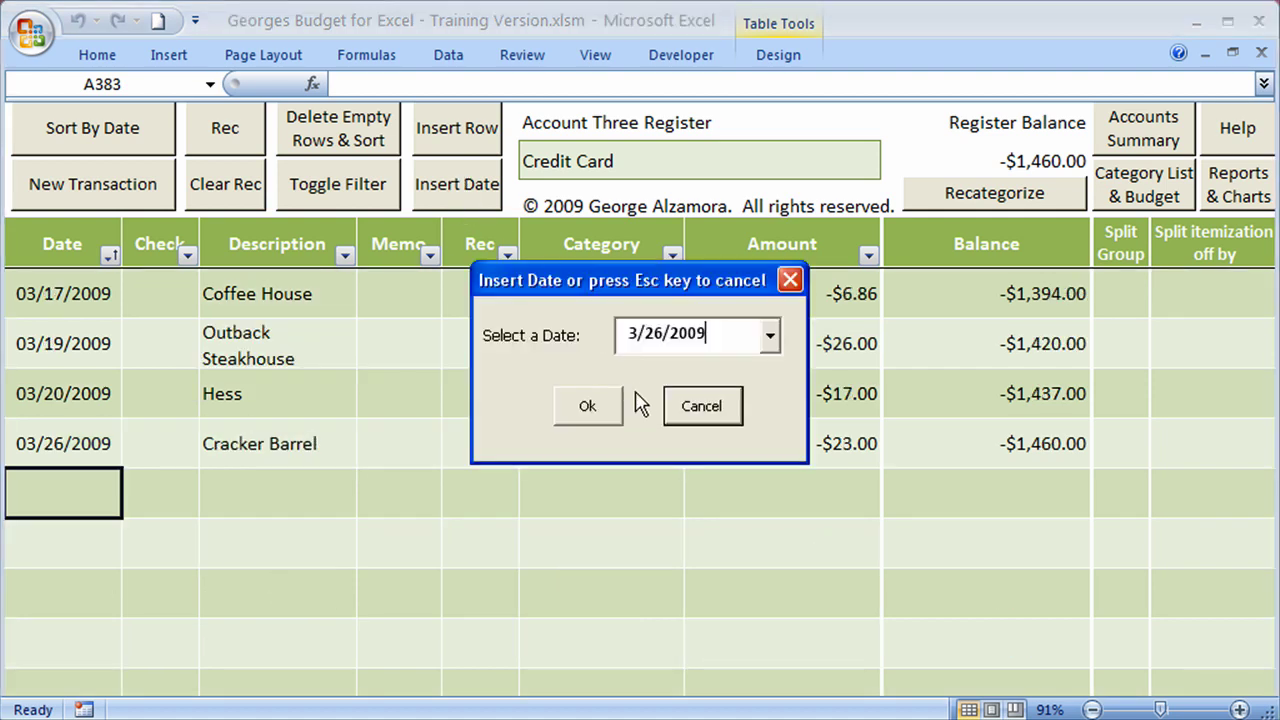
{"action": "left_click", "coordinate": [592, 415]}
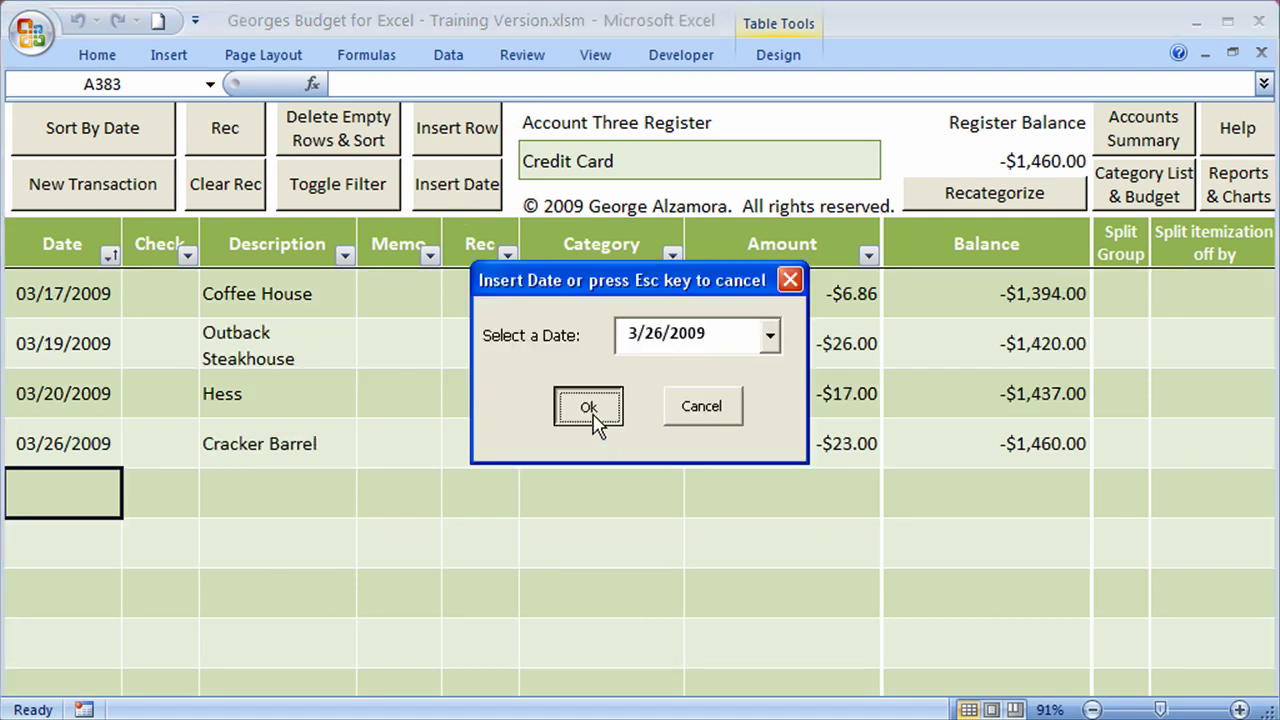
{"action": "left_click", "coordinate": [280, 486]}
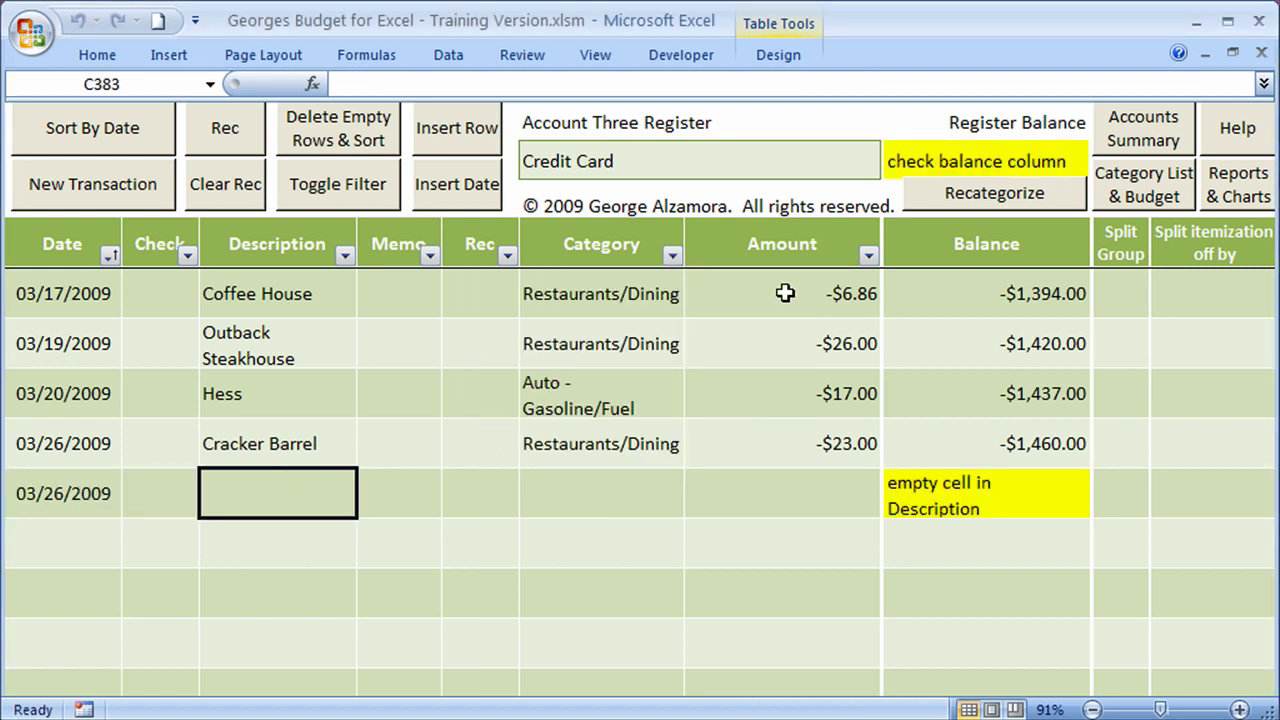
{"action": "type", "text": "Pul"}
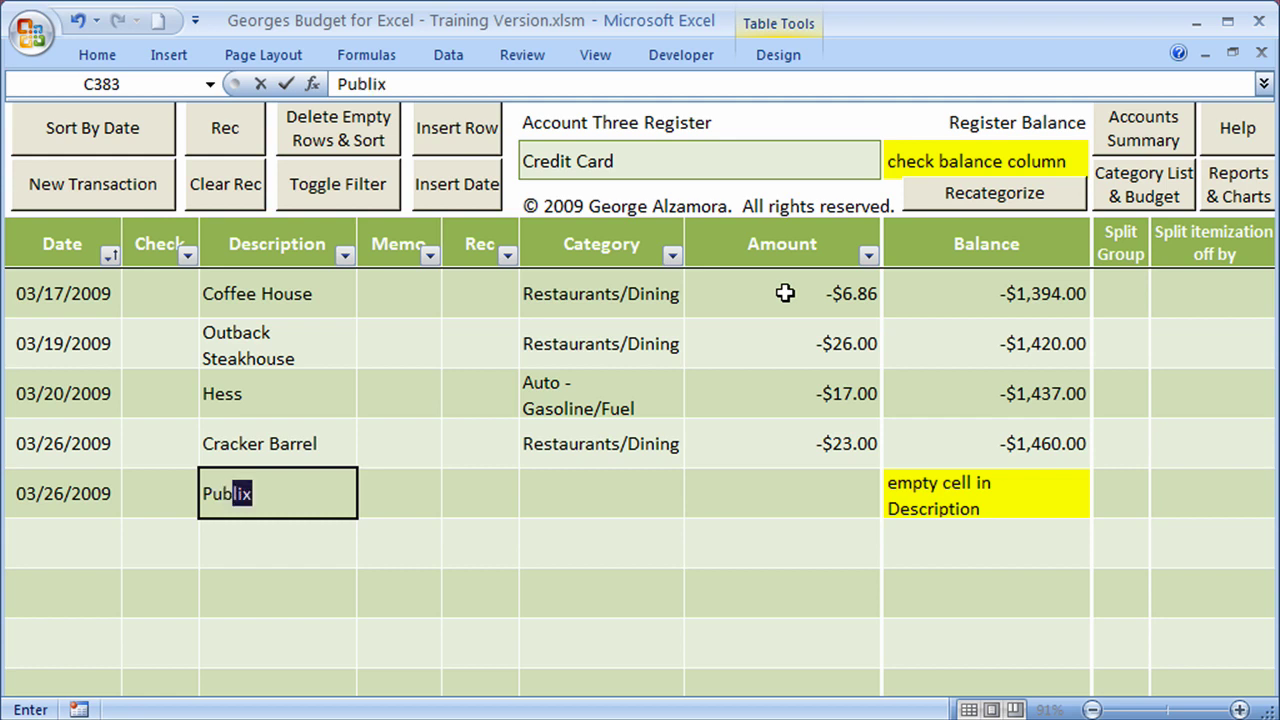
{"action": "key", "text": "Tab"}
{"action": "key", "text": "Tab"}
{"action": "key", "text": "Tab"}
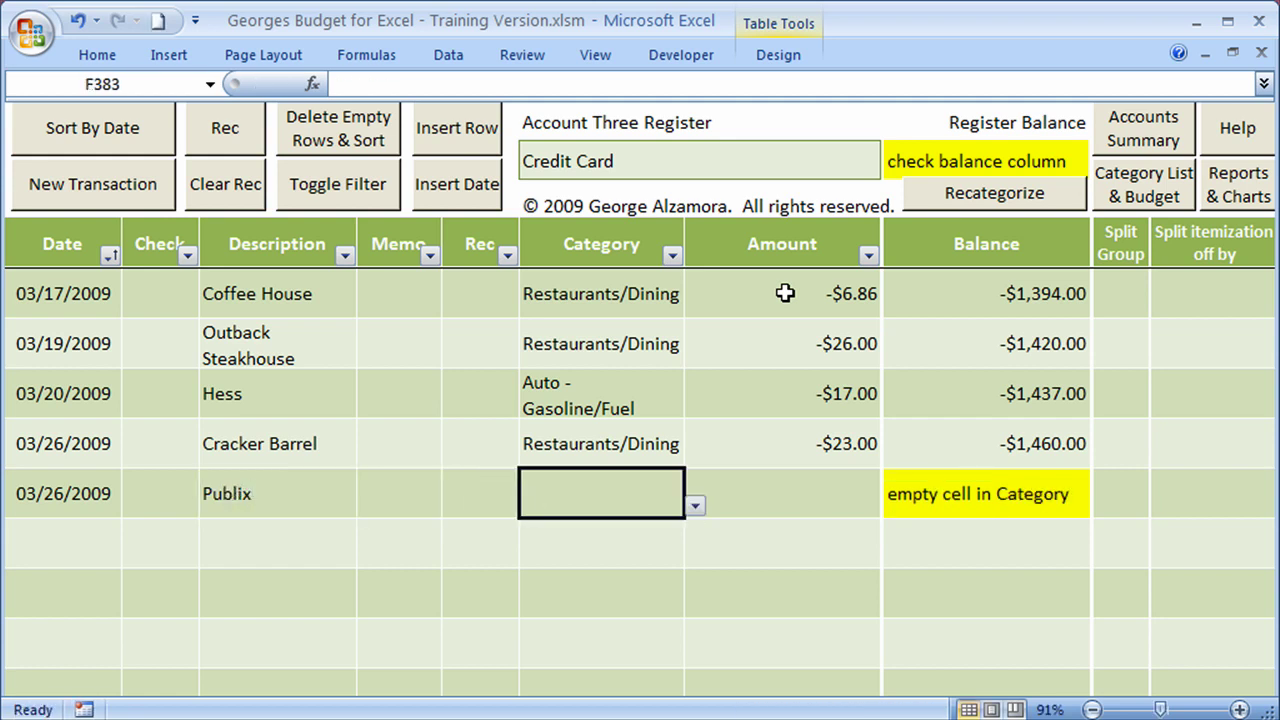
Assign the Publix transaction to the Groceries category with an amount of -100
{"action": "type", "text": "groceries"}
{"action": "key", "text": "Return"}
{"action": "key", "text": "Tab"}
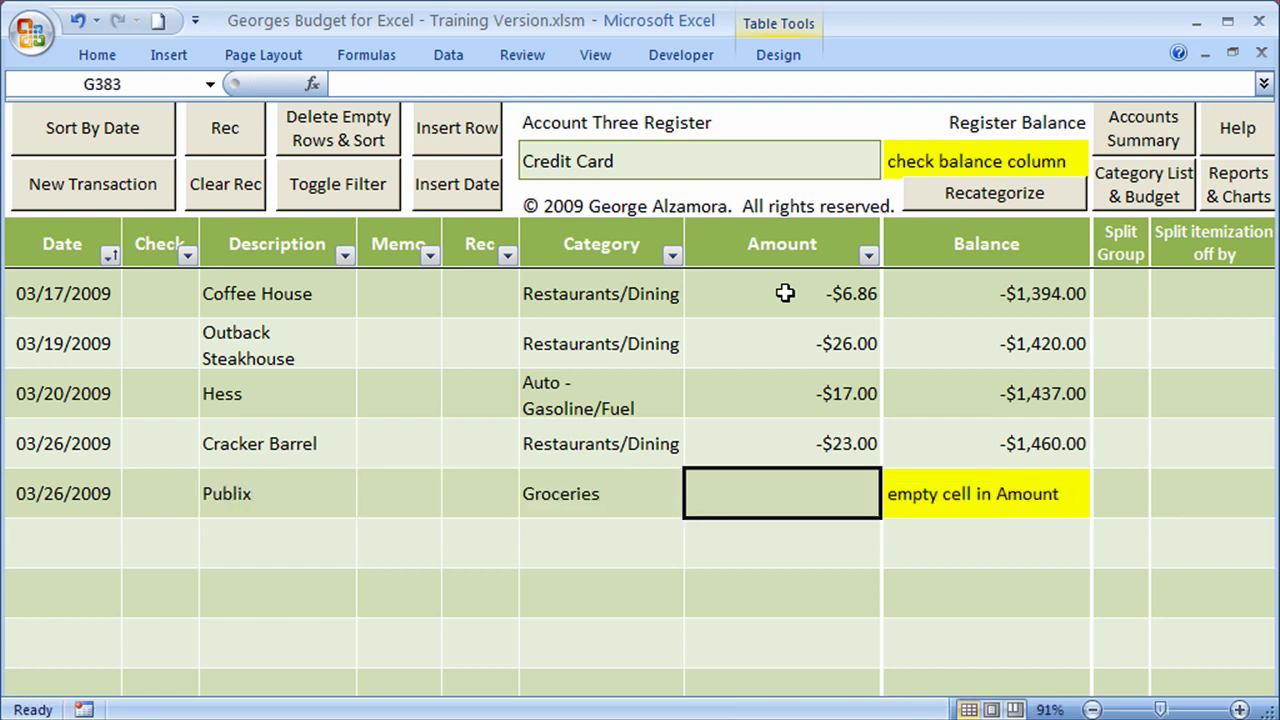
{"action": "type", "text": "-100"}
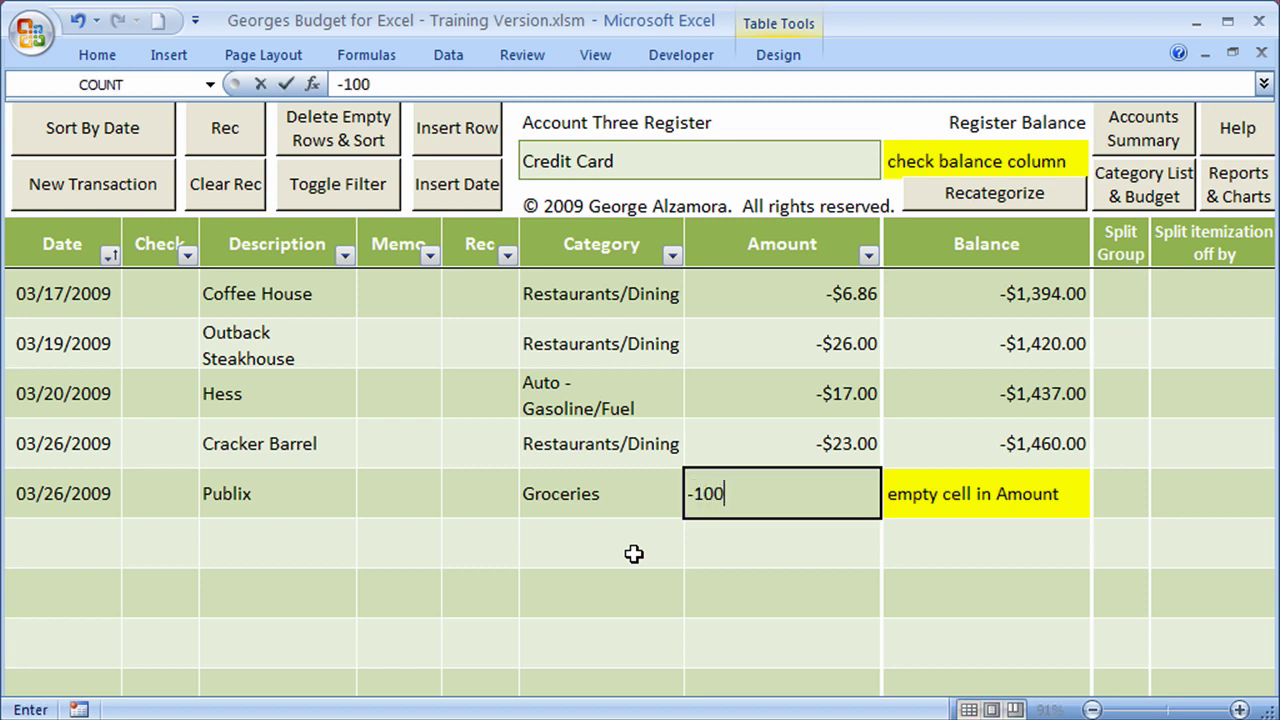
{"action": "key", "text": "Return"}
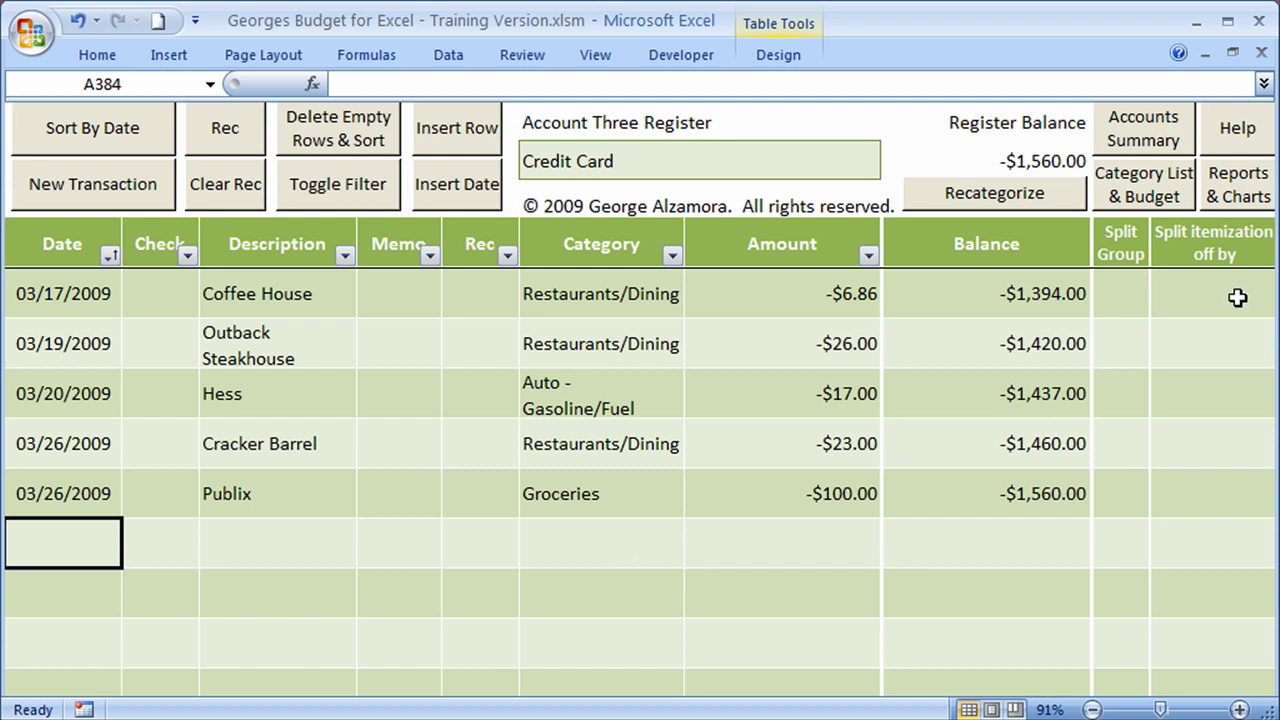
Run the Actual Expenses Vs Budgeted Expenses report for this month and examine the Groceries row in its table
{"action": "left_click", "coordinate": [1238, 190]}
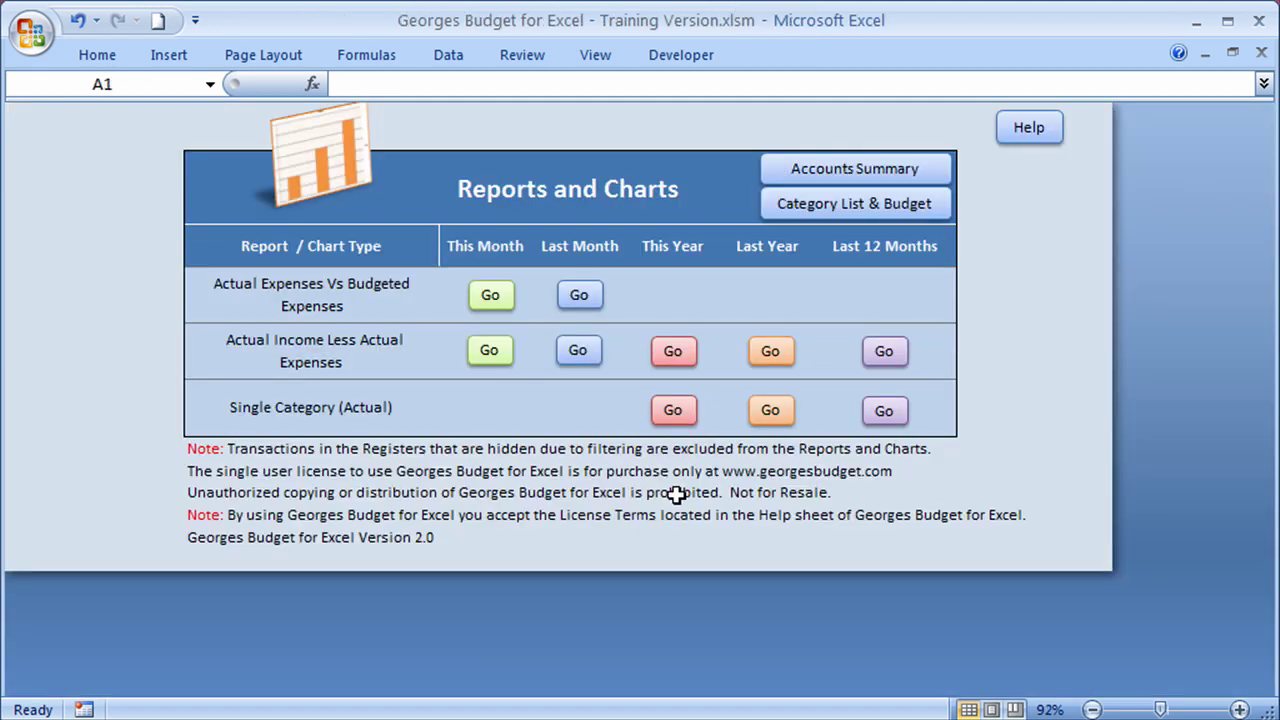
{"action": "left_click", "coordinate": [489, 295]}
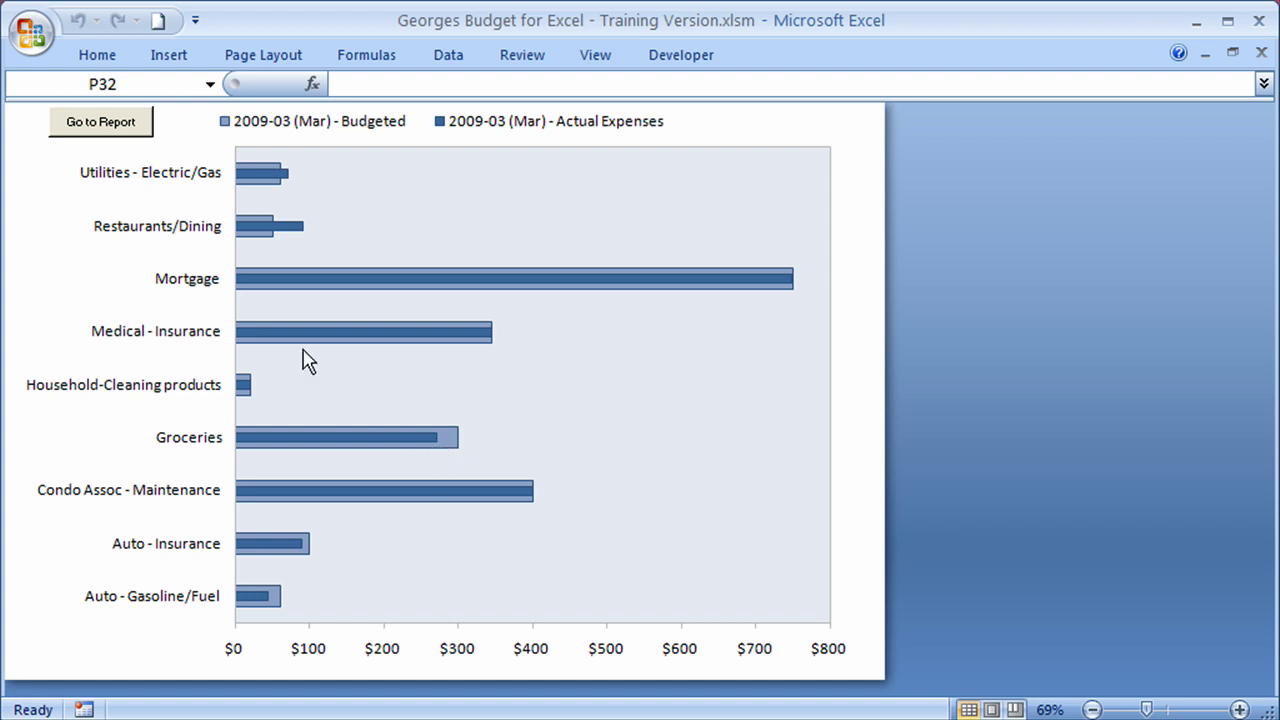
{"action": "left_click", "coordinate": [110, 122]}
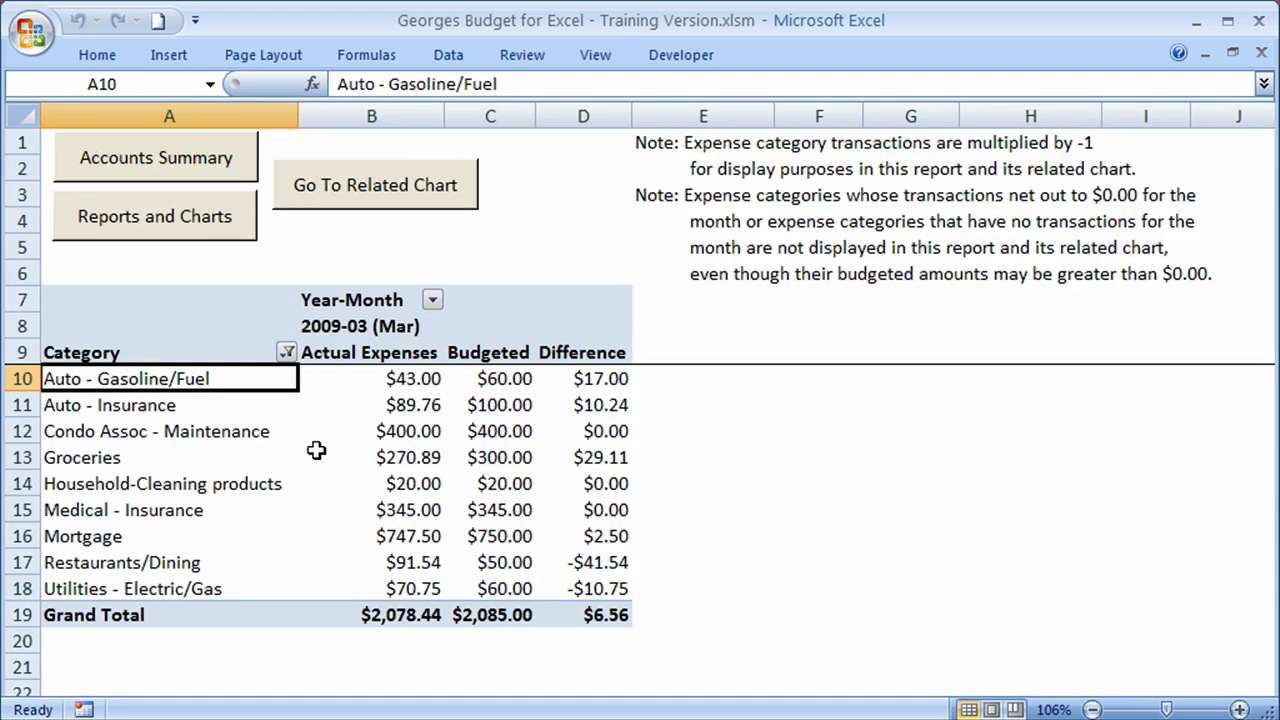
{"action": "left_click_drag", "start_coordinate": [102, 463], "coordinate": [590, 461]}
{"action": "left_click", "coordinate": [592, 457]}
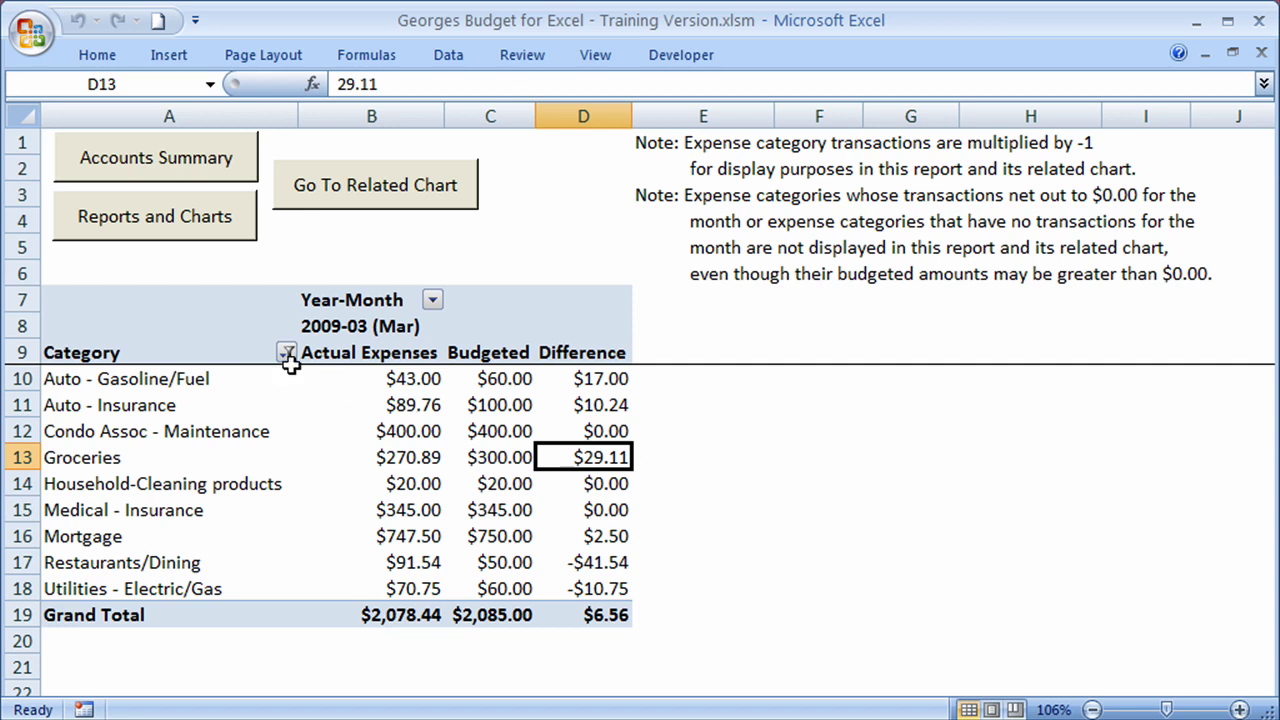
Run the Single Category (Actual) report for the last 12 months on the Restaurants/Dining category
{"action": "left_click", "coordinate": [199, 233]}
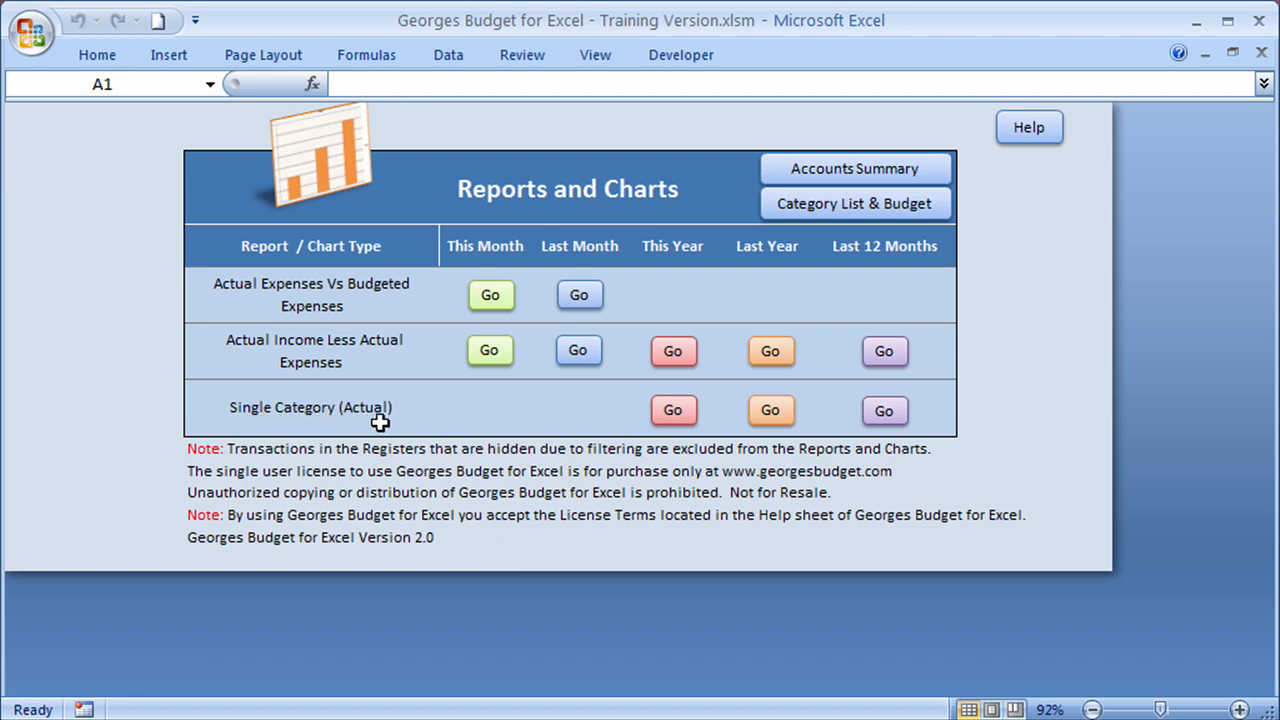
{"action": "left_click", "coordinate": [882, 414]}
{"action": "left_click_drag", "start_coordinate": [643, 280], "coordinate": [715, 294]}
{"action": "left_click", "coordinate": [886, 362]}
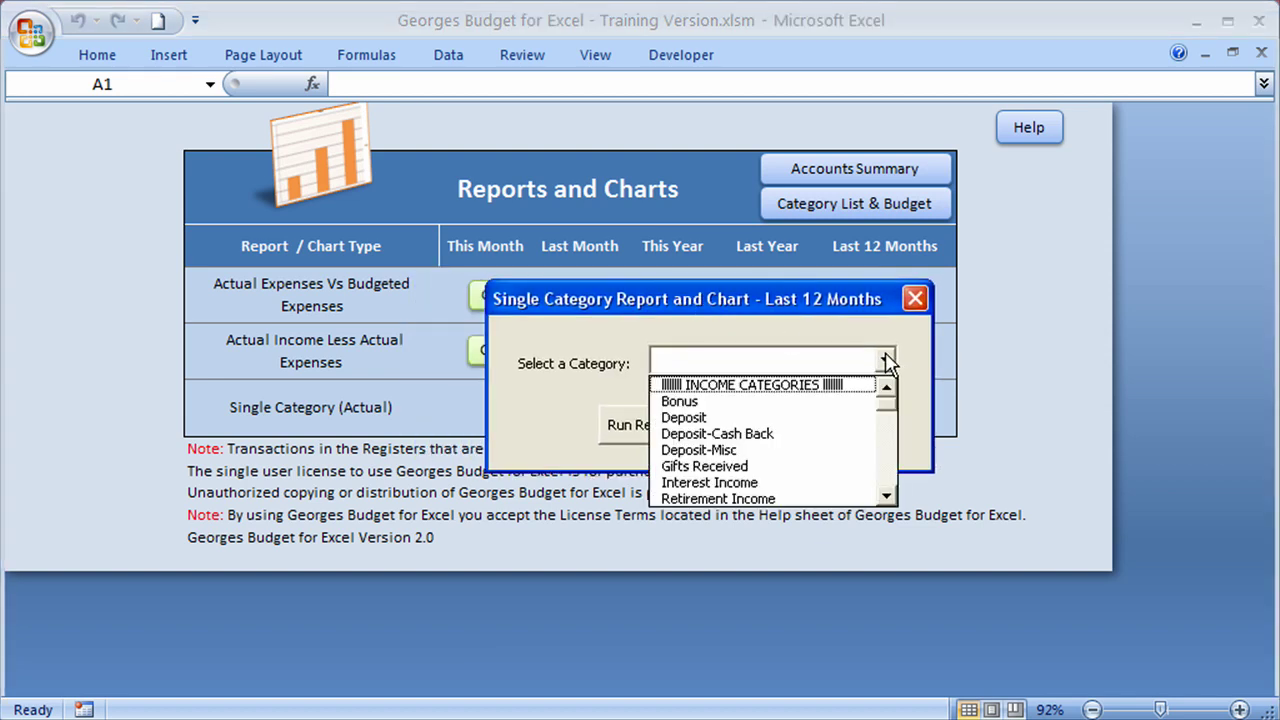
{"action": "left_click", "coordinate": [886, 362]}
{"action": "type", "text": "Restaurants/Dining"}
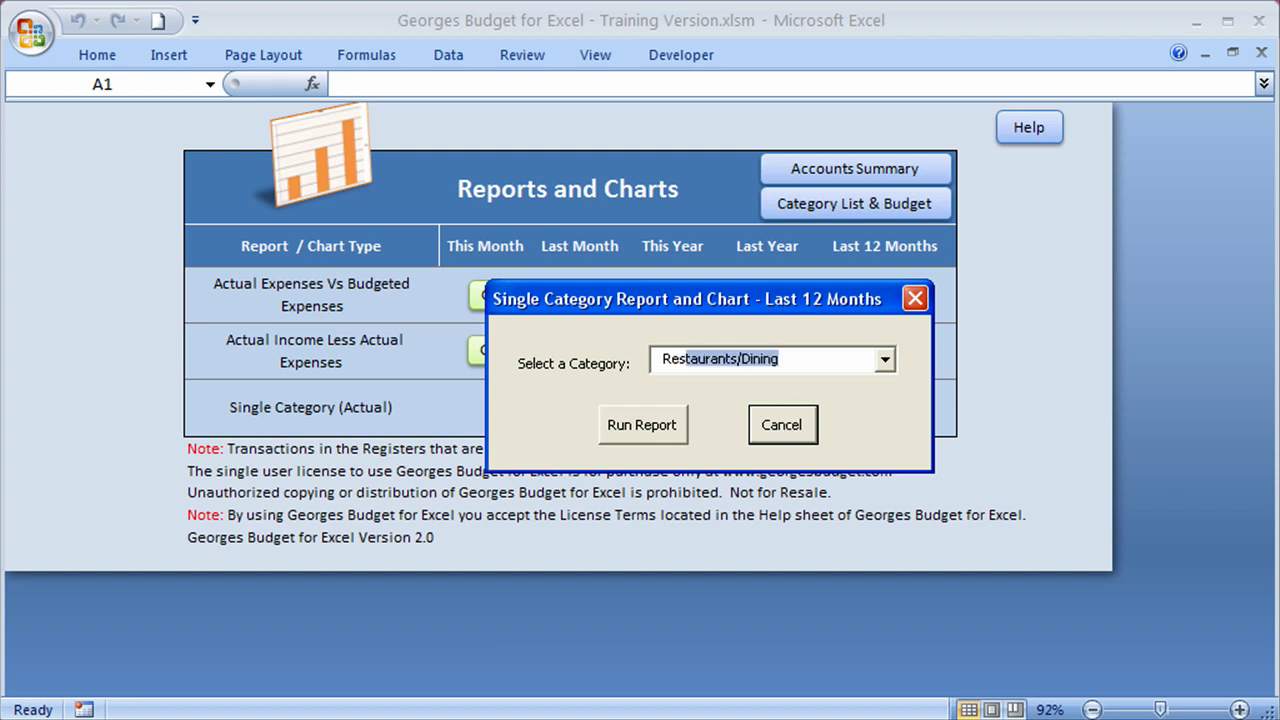
{"action": "left_click", "coordinate": [641, 424]}
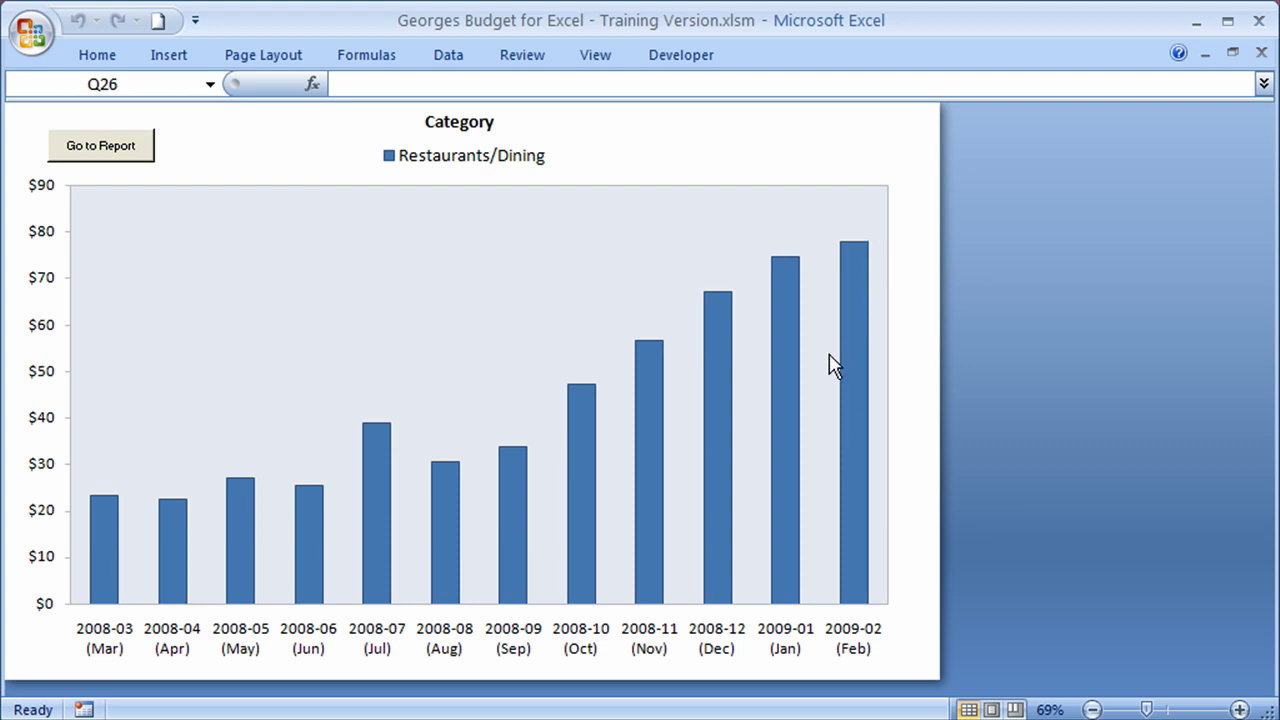
Examine the Restaurants/Dining summary report's monthly amounts from March 2008 to February 2009 and its grand total
{"action": "left_click", "coordinate": [100, 147]}
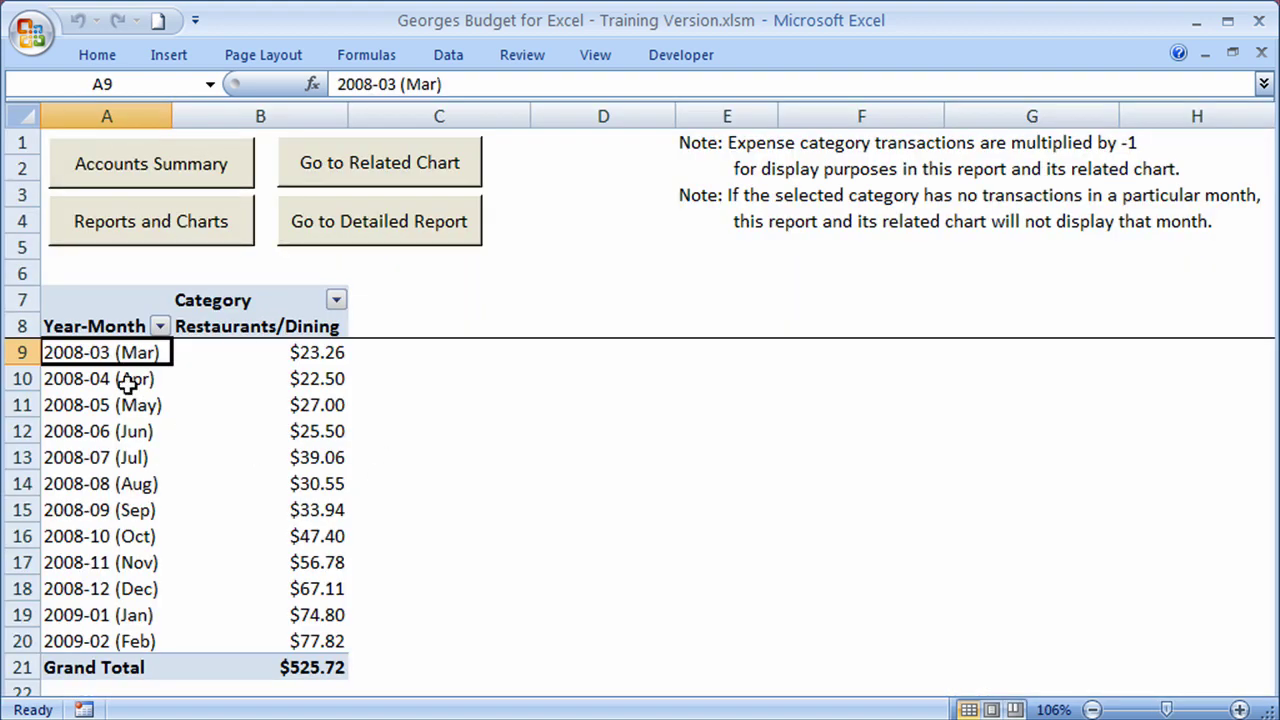
{"action": "left_click", "coordinate": [335, 352]}
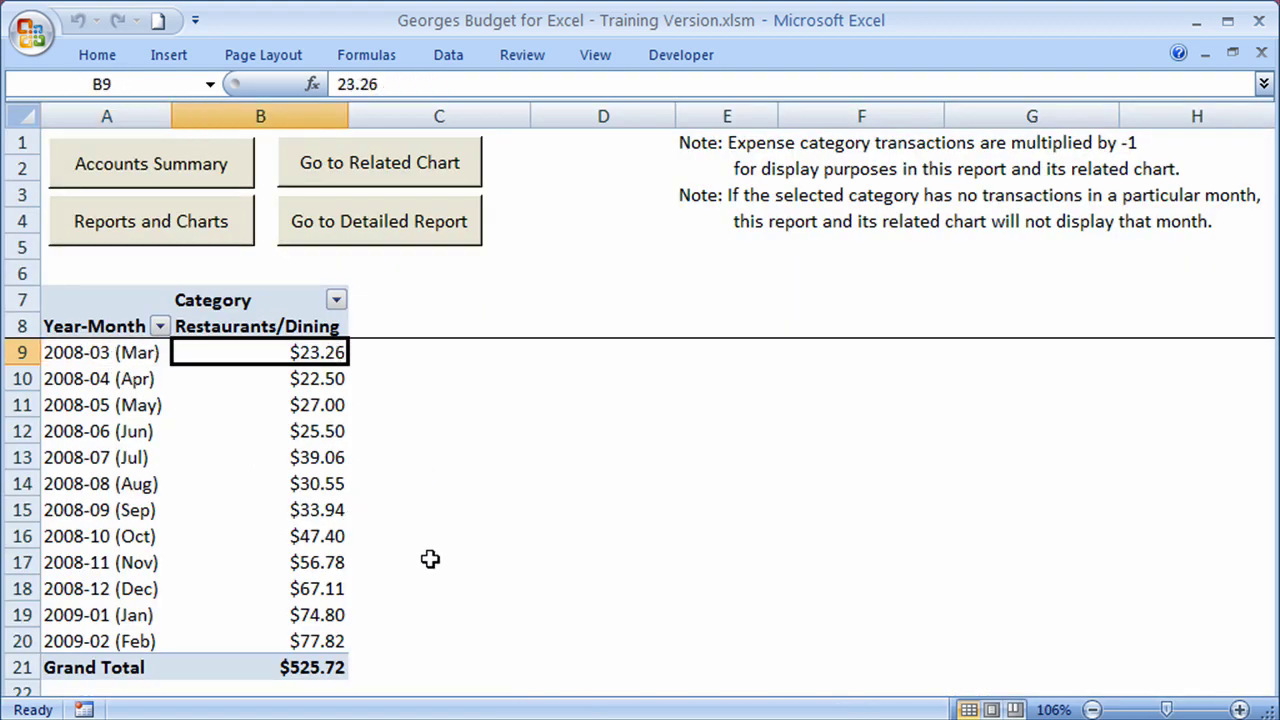
{"action": "left_click", "coordinate": [280, 645]}
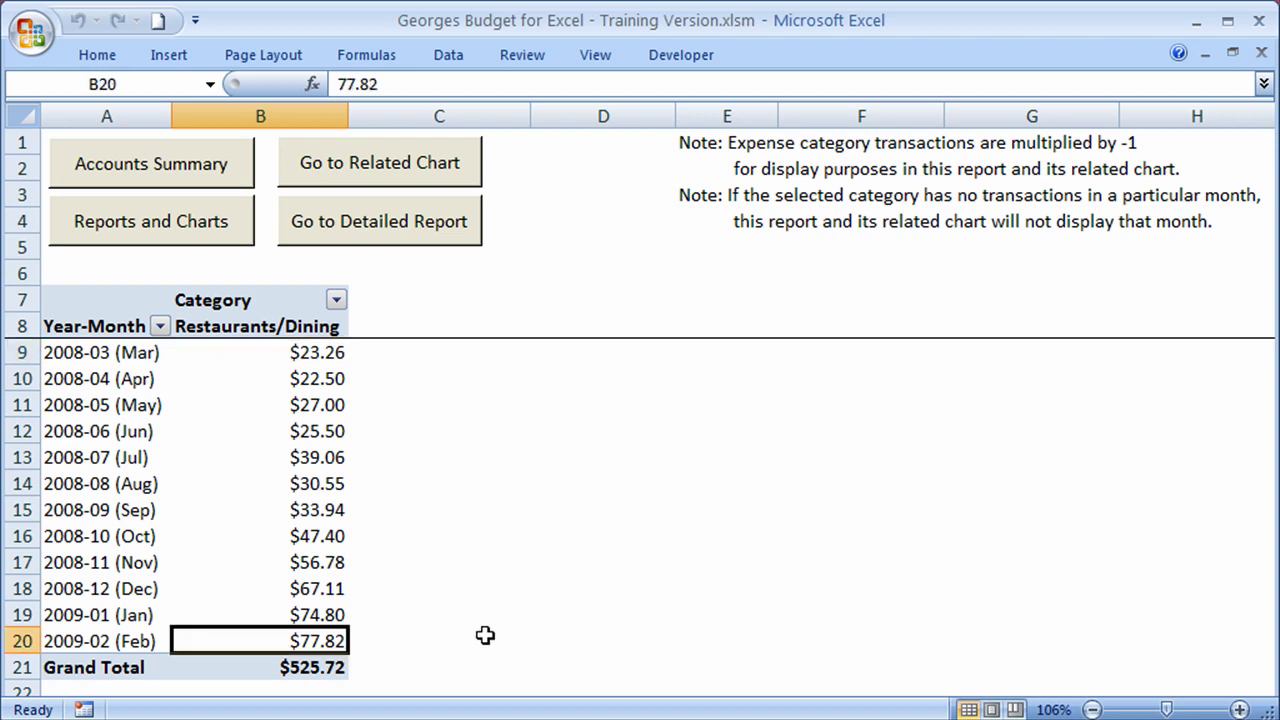
{"action": "left_click", "coordinate": [340, 672]}
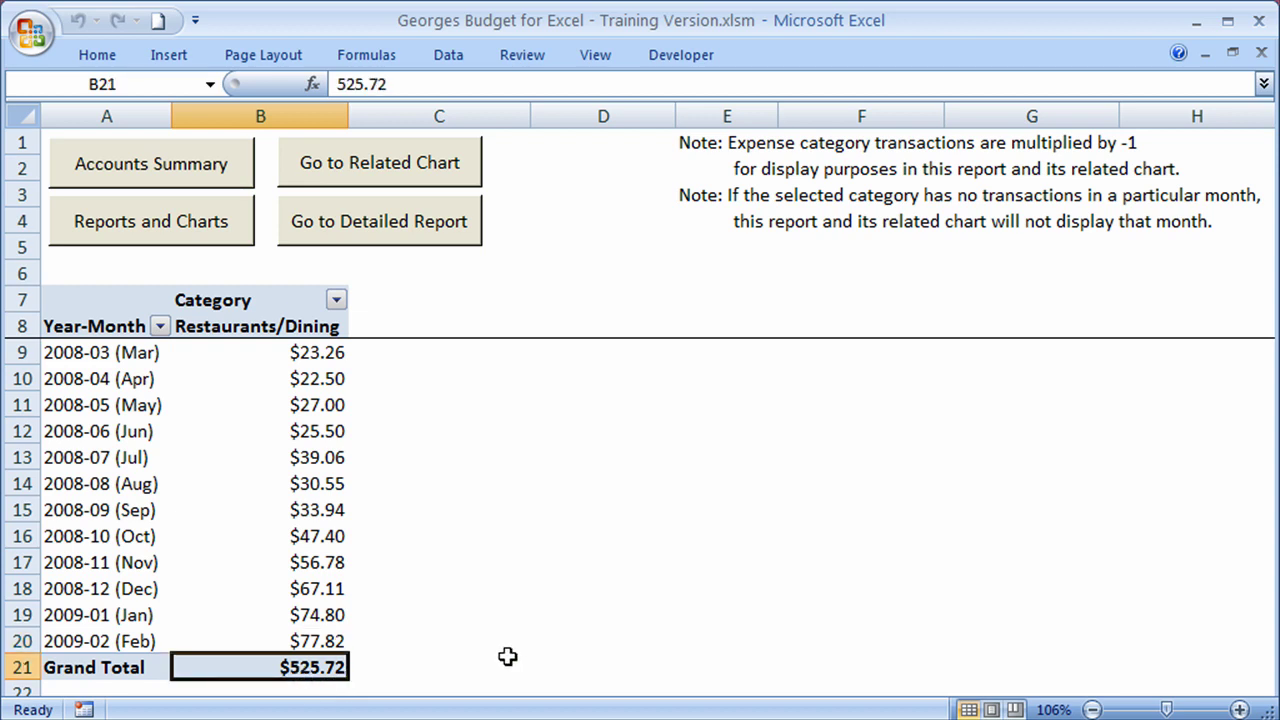
{"action": "left_click", "coordinate": [283, 384]}
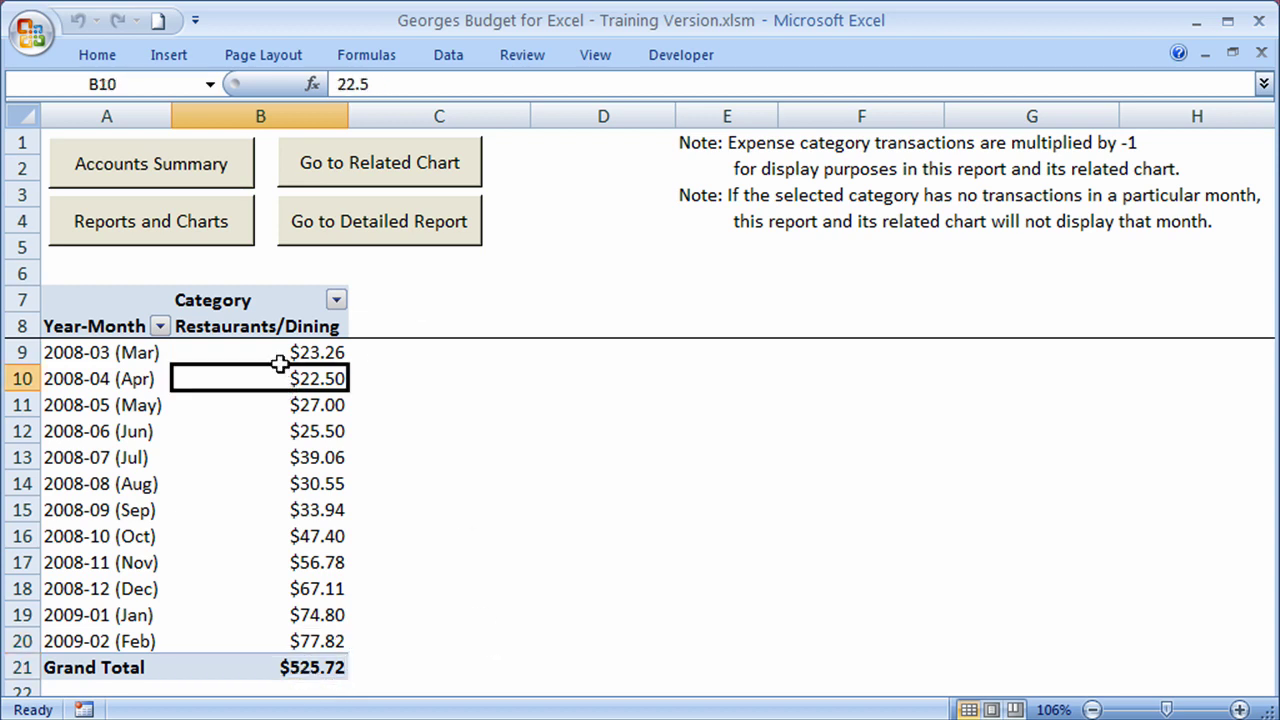
{"action": "left_click", "coordinate": [282, 360]}
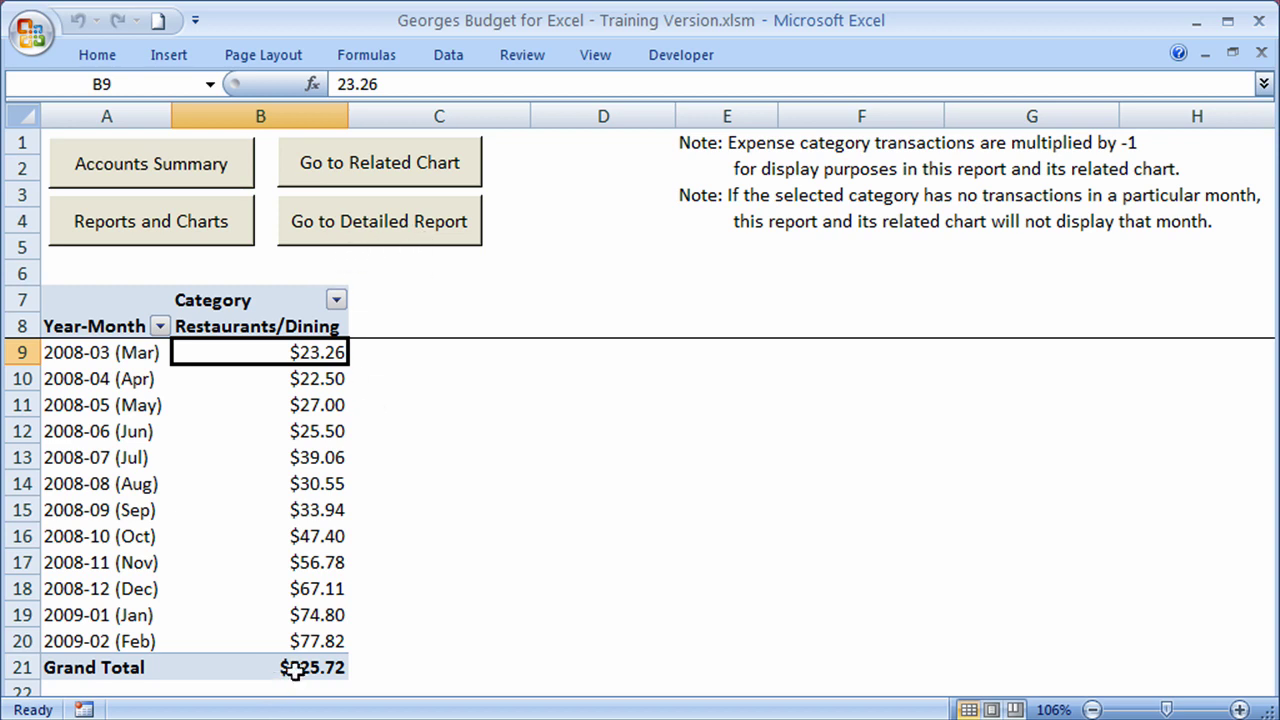
{"action": "left_click_drag", "start_coordinate": [76, 645], "coordinate": [258, 646]}
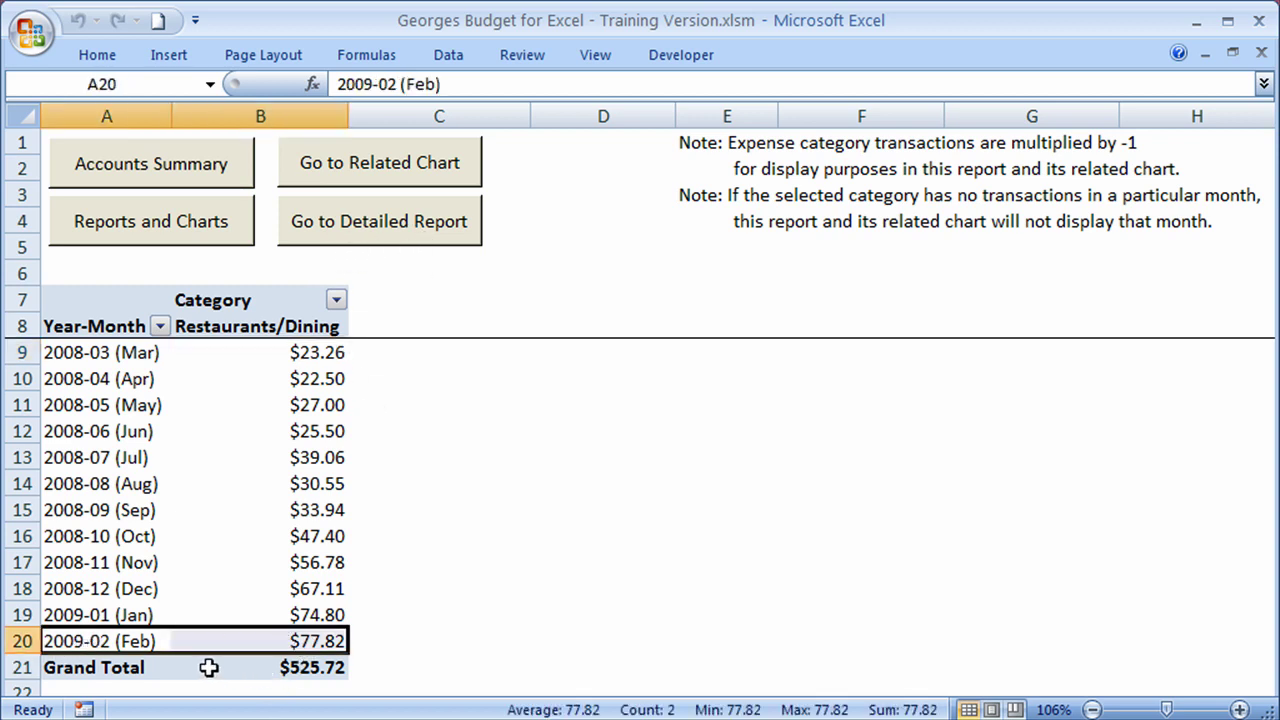
{"action": "left_click", "coordinate": [155, 641]}
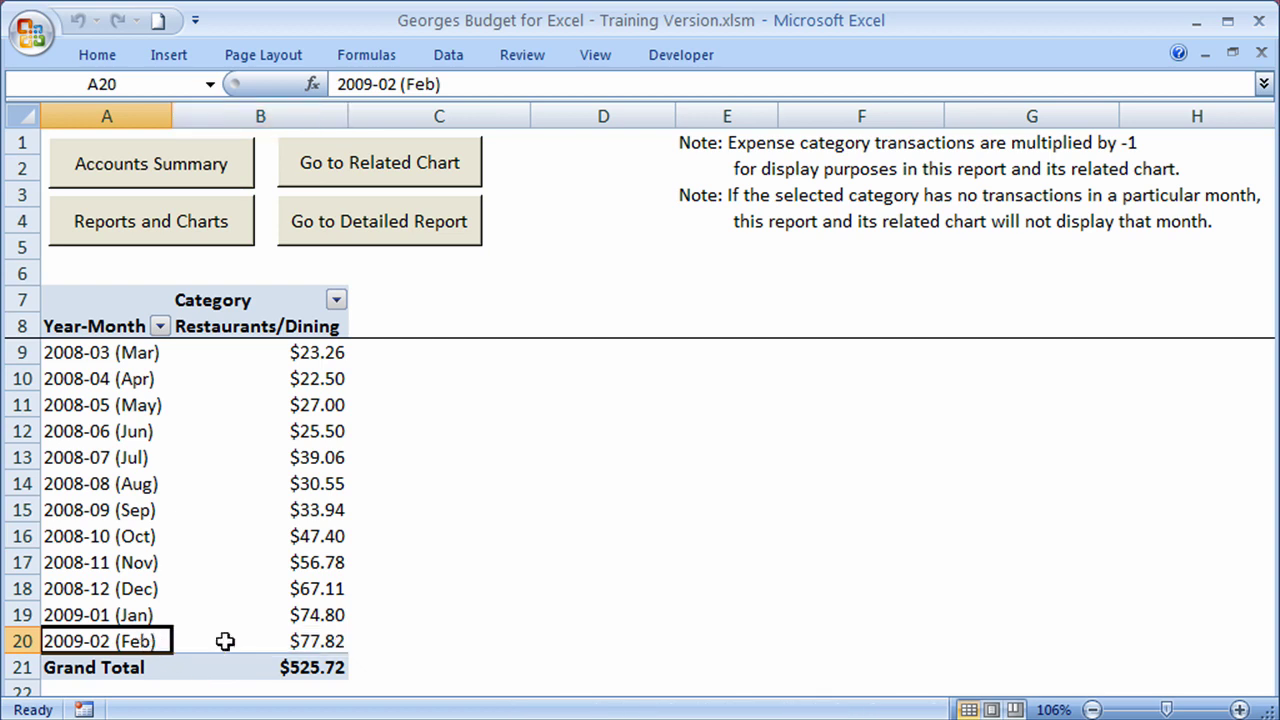
{"action": "left_click", "coordinate": [303, 643]}
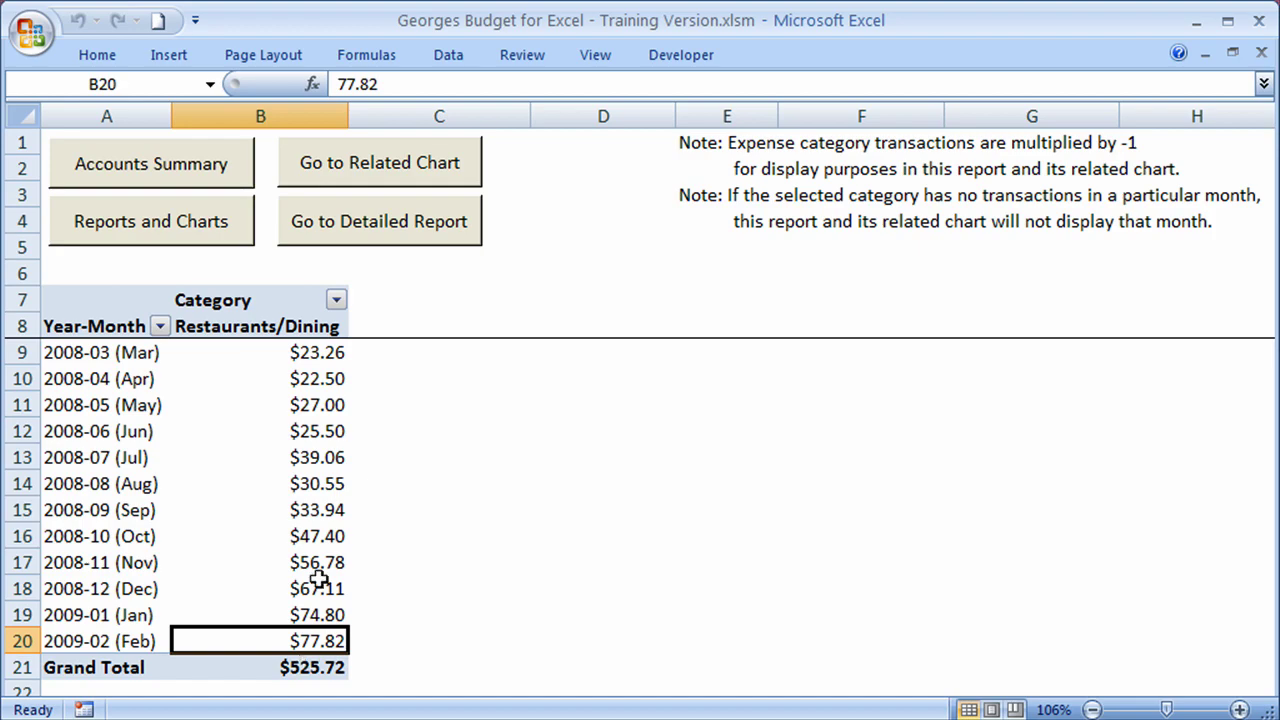
Open the detailed Restaurants/Dining report and examine the February 2009 transactions through the grand total
{"action": "left_click", "coordinate": [383, 245]}
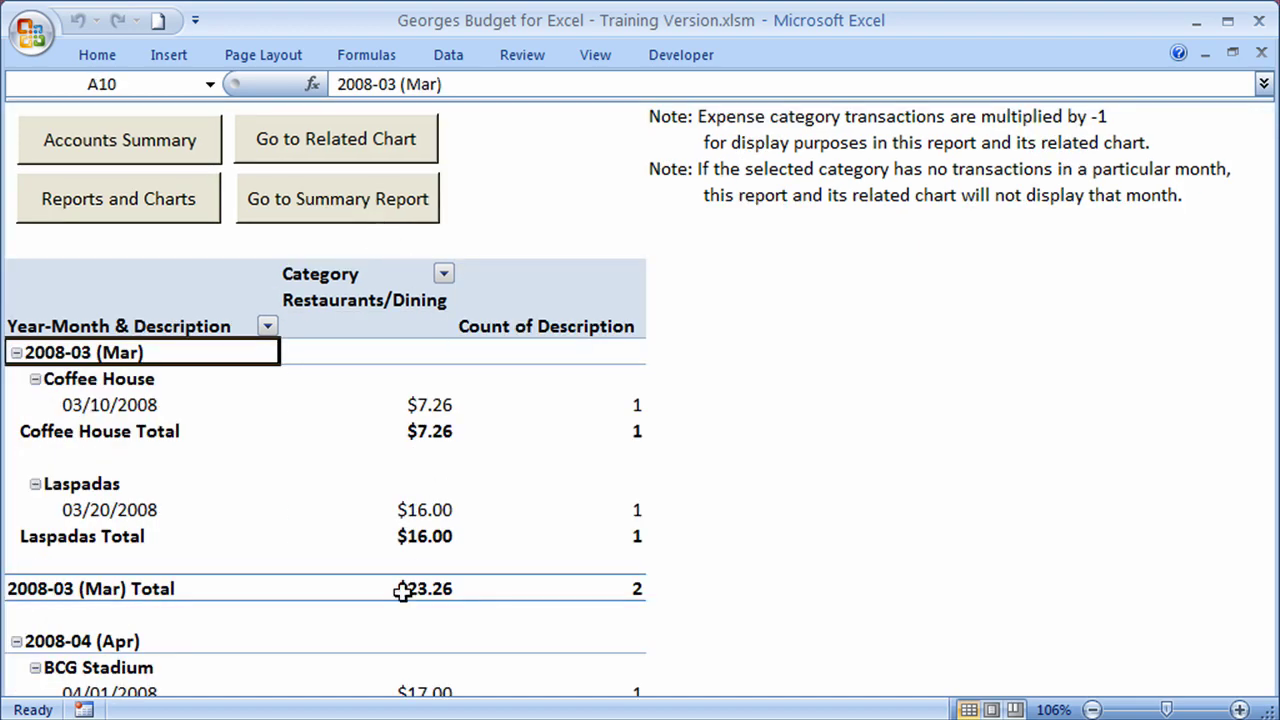
{"action": "scroll", "coordinate": [348, 538], "scroll_direction": "down", "scroll_amount": 12}
{"action": "scroll", "coordinate": [348, 538], "scroll_direction": "down", "scroll_amount": 20}
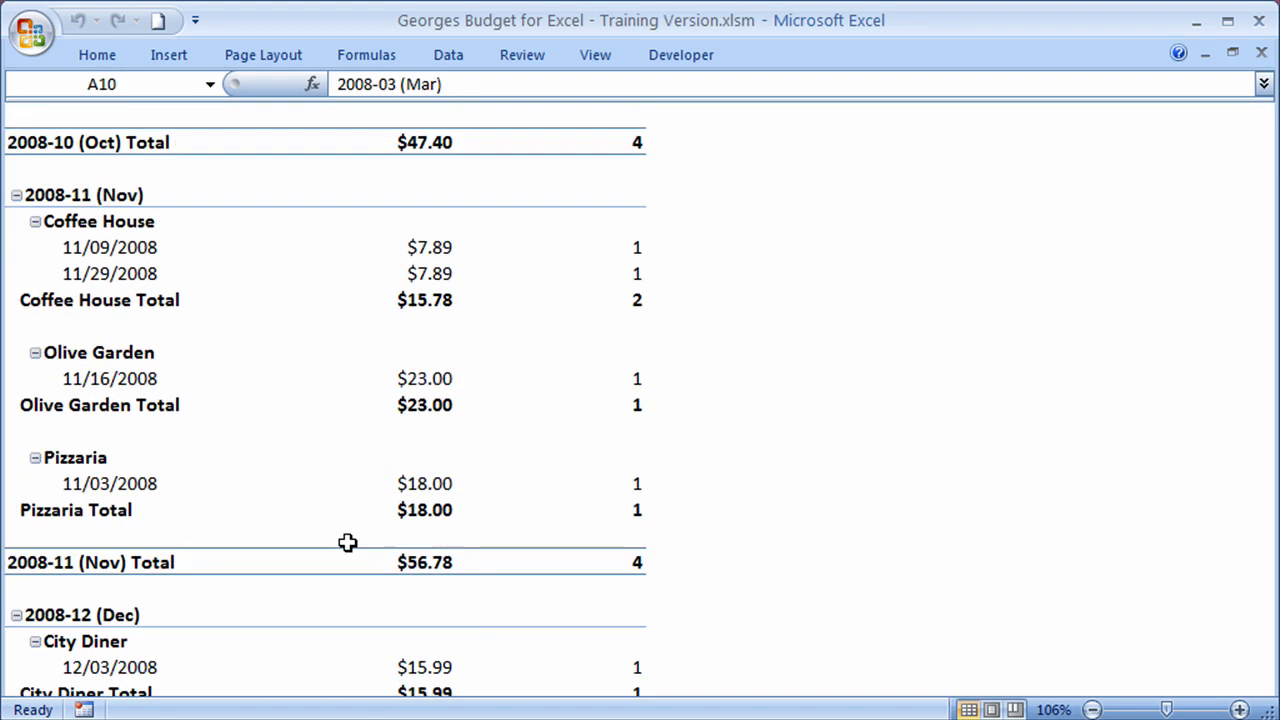
{"action": "scroll", "coordinate": [347, 542], "scroll_direction": "down", "scroll_amount": 6}
{"action": "scroll", "coordinate": [347, 542], "scroll_direction": "up", "scroll_amount": 3}
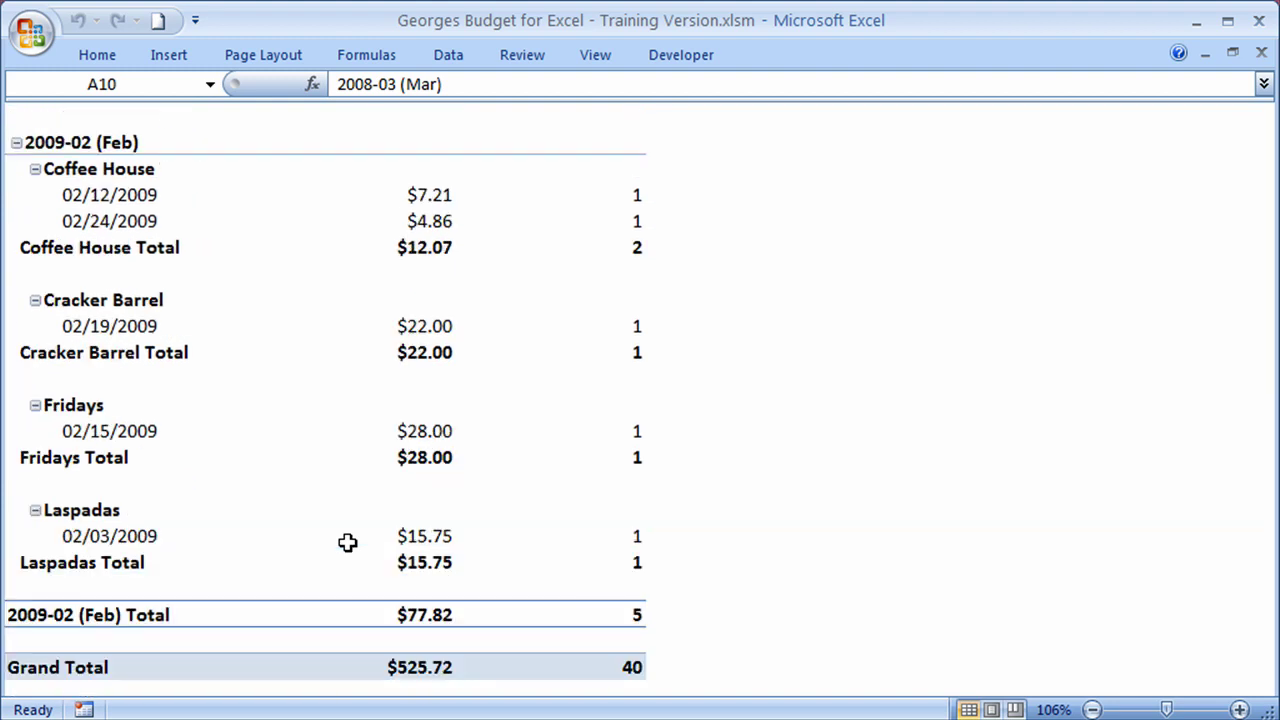
{"action": "left_click_drag", "start_coordinate": [180, 142], "coordinate": [554, 667]}
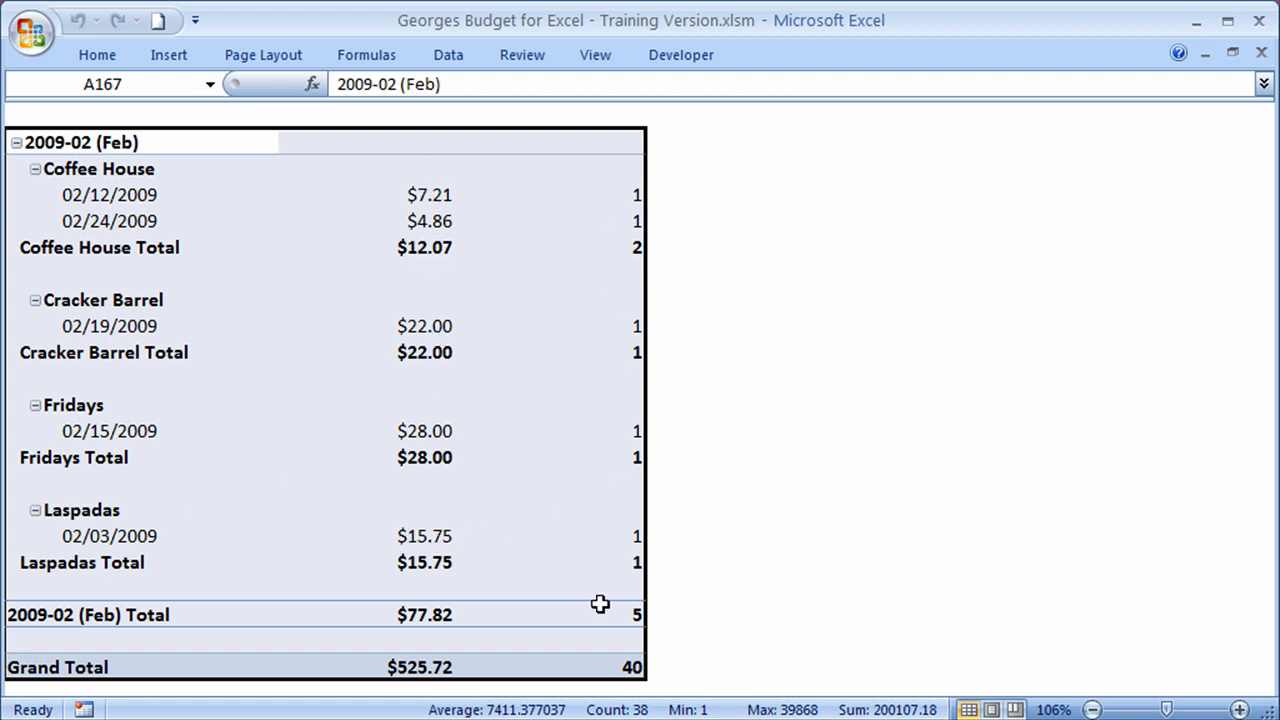
Open the chart related to the detailed Restaurants/Dining report
{"action": "scroll", "coordinate": [452, 566], "scroll_direction": "up", "scroll_amount": 15}
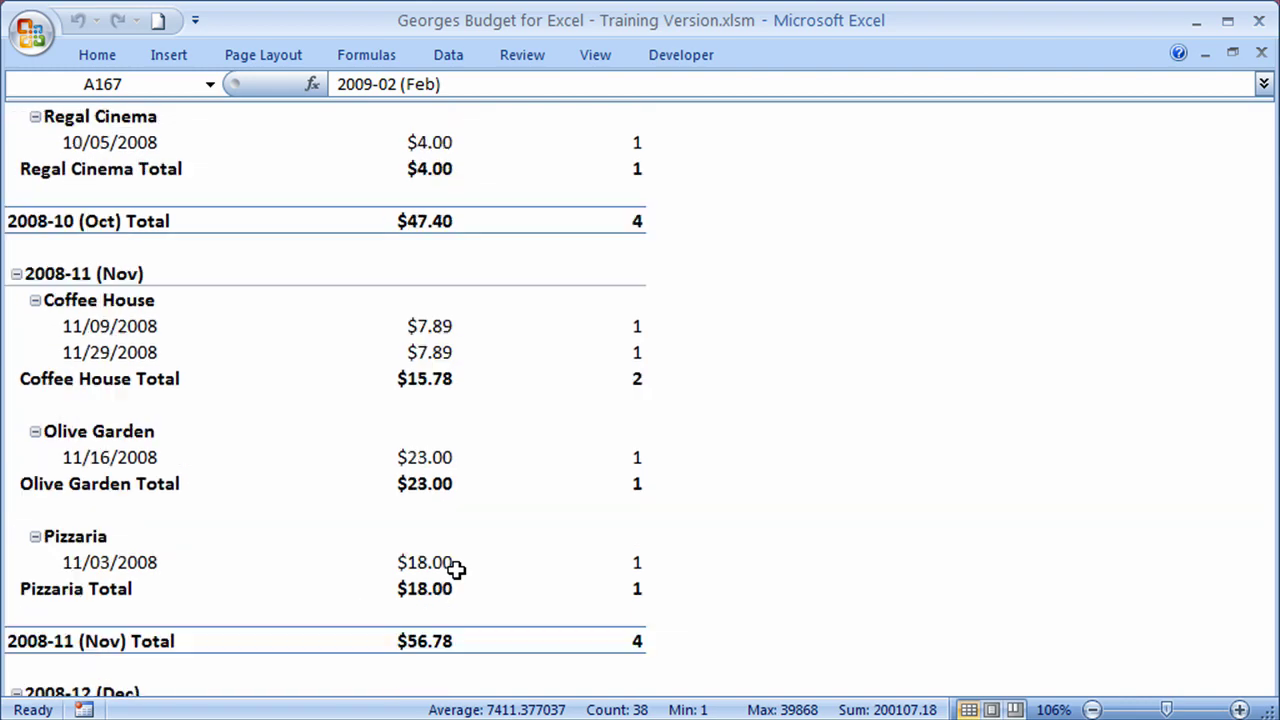
{"action": "scroll", "coordinate": [455, 568], "scroll_direction": "up", "scroll_amount": 20}
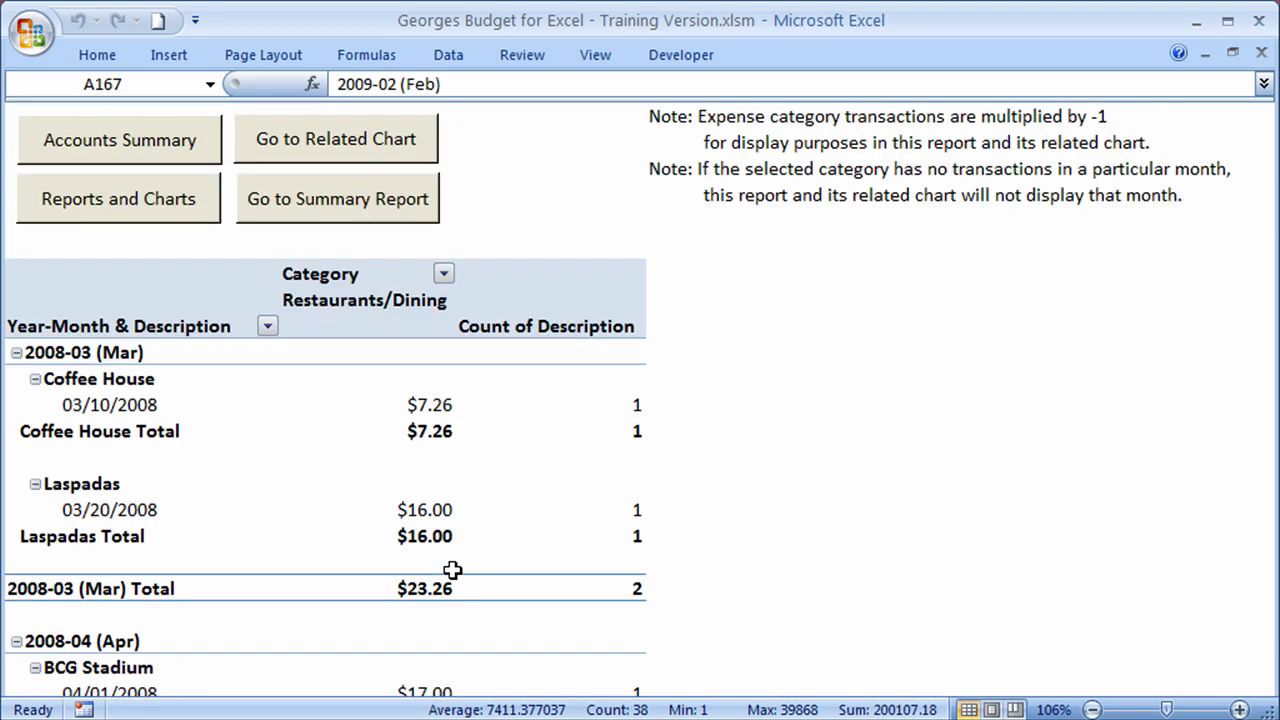
{"action": "left_click", "coordinate": [334, 155]}
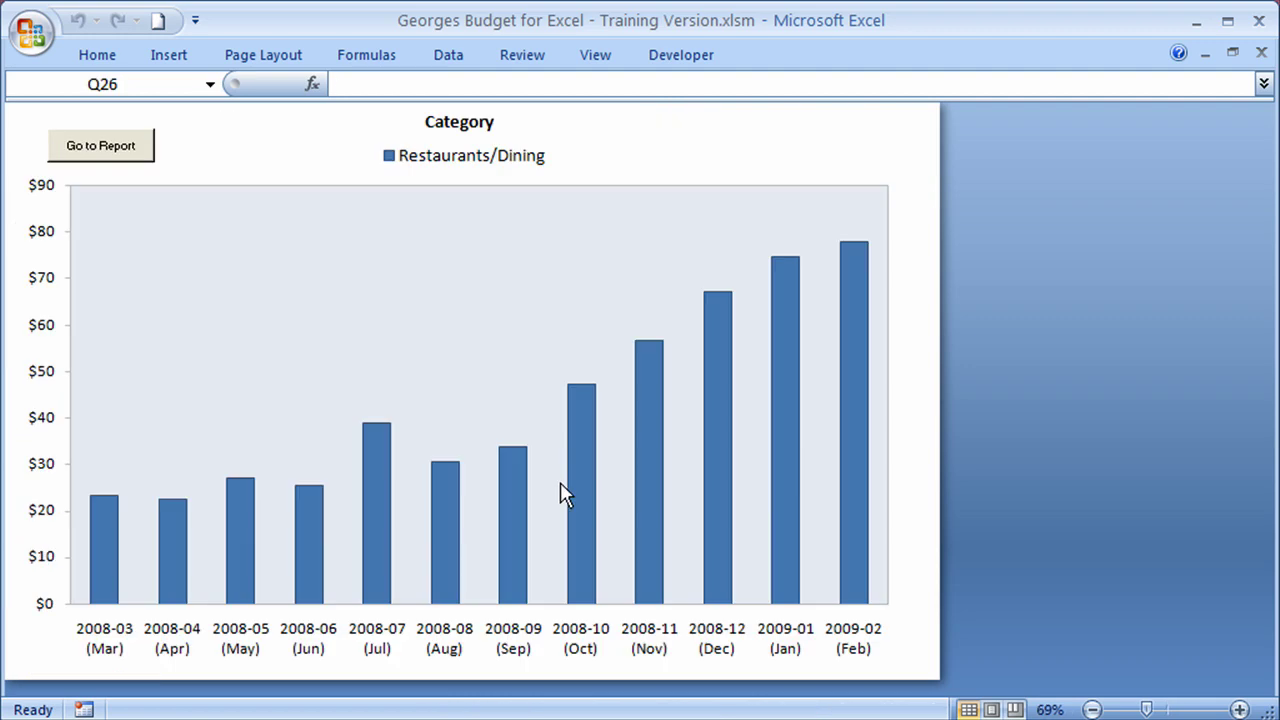
Leave the chart for the reports list and run the Actual Income Less Actual Expenses report for last year
{"action": "left_click", "coordinate": [135, 155]}
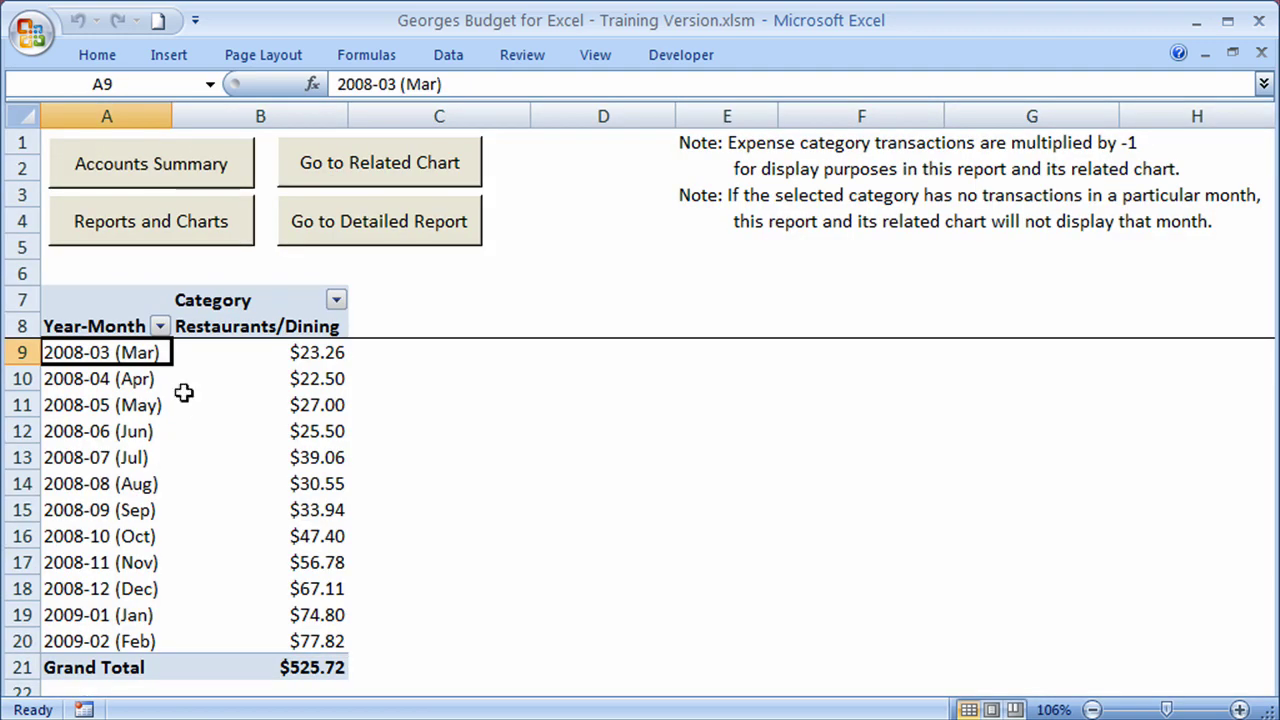
{"action": "left_click", "coordinate": [165, 235]}
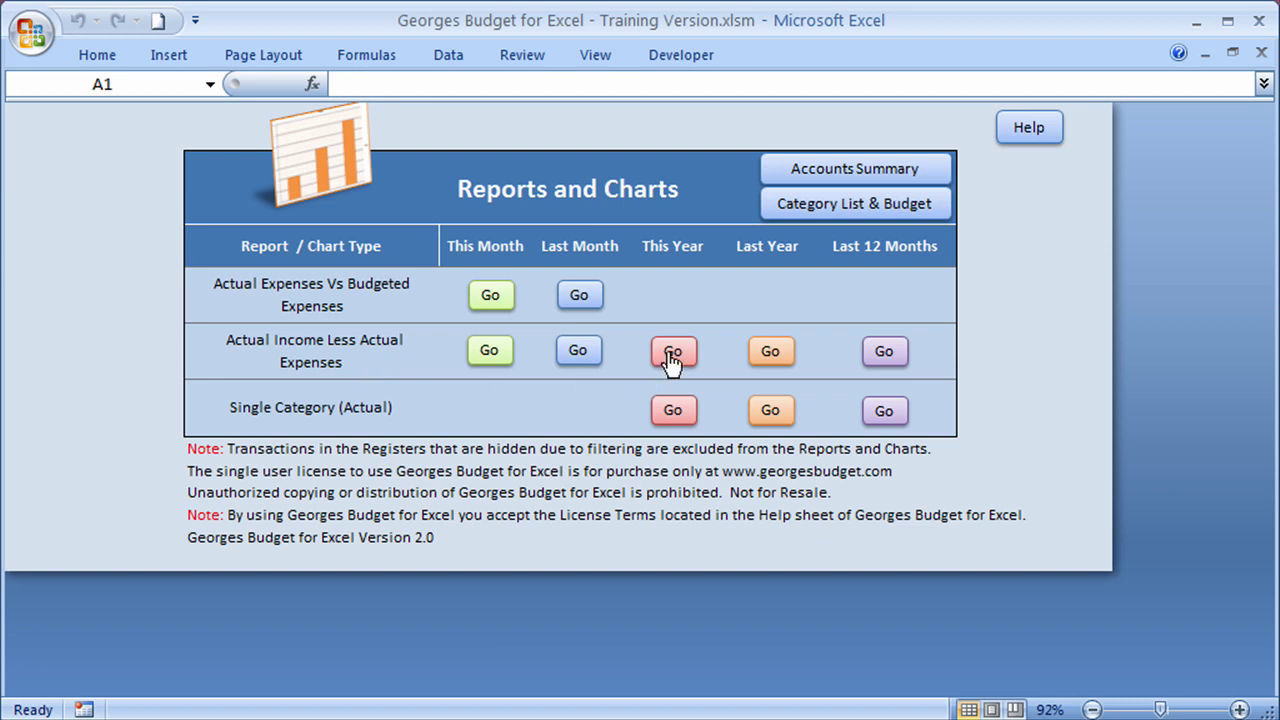
{"action": "left_click", "coordinate": [763, 362]}
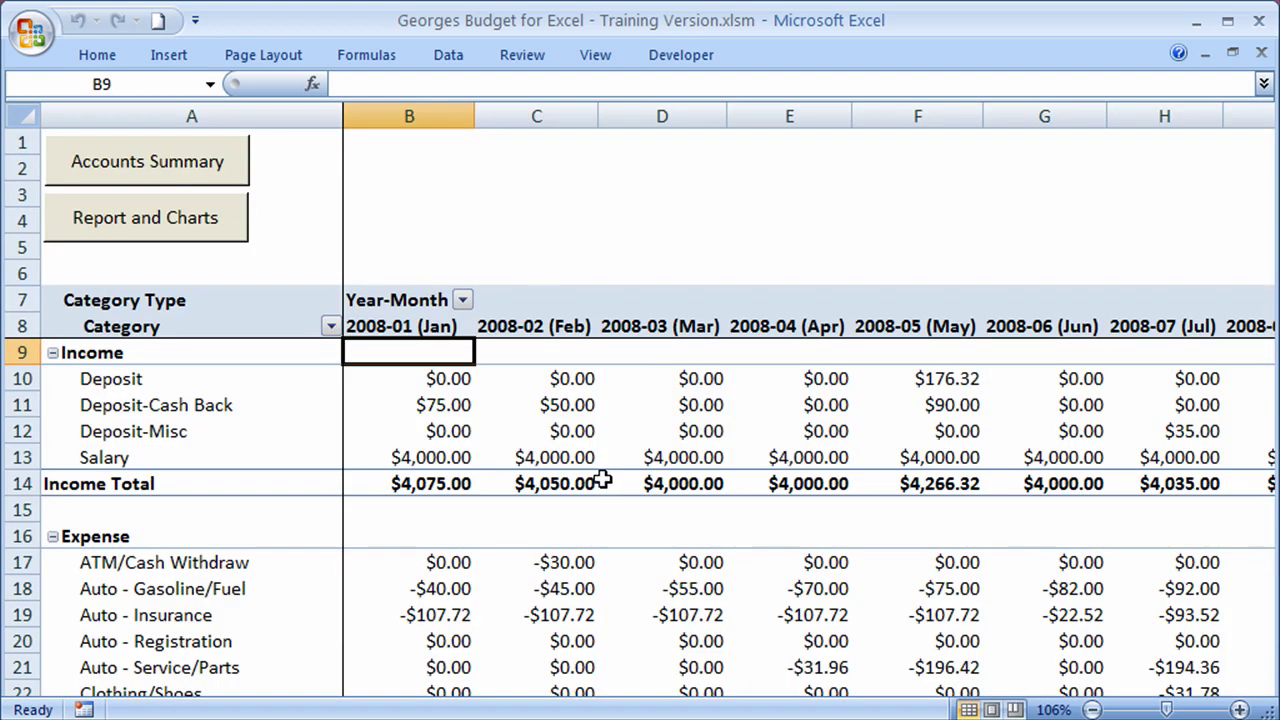
Examine the report's month headings from January through December 2008 and its Grand Total column
{"action": "left_click", "coordinate": [409, 330]}
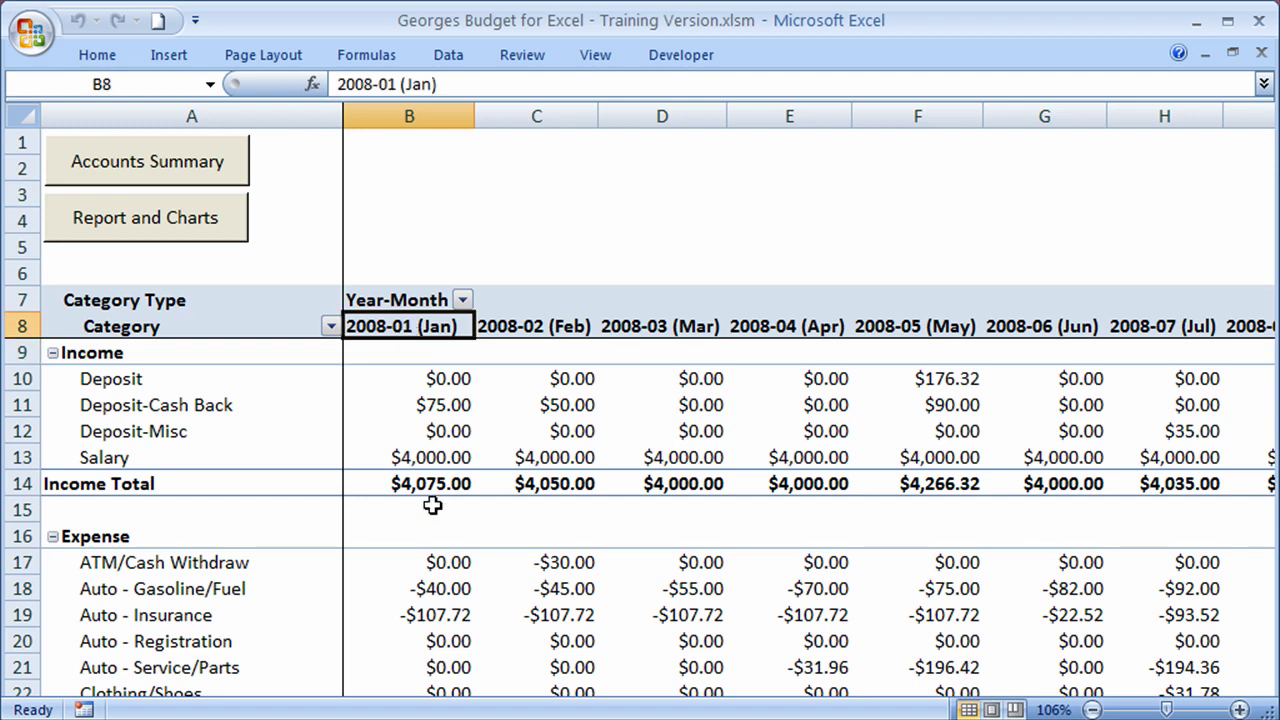
{"action": "key", "text": "Right"}
{"action": "key", "text": "Right"}
{"action": "key", "text": "Right"}
{"action": "key", "text": "Right"}
{"action": "key", "text": "Right"}
{"action": "key", "text": "Right"}
{"action": "key", "text": "Right"}
{"action": "key", "text": "Right"}
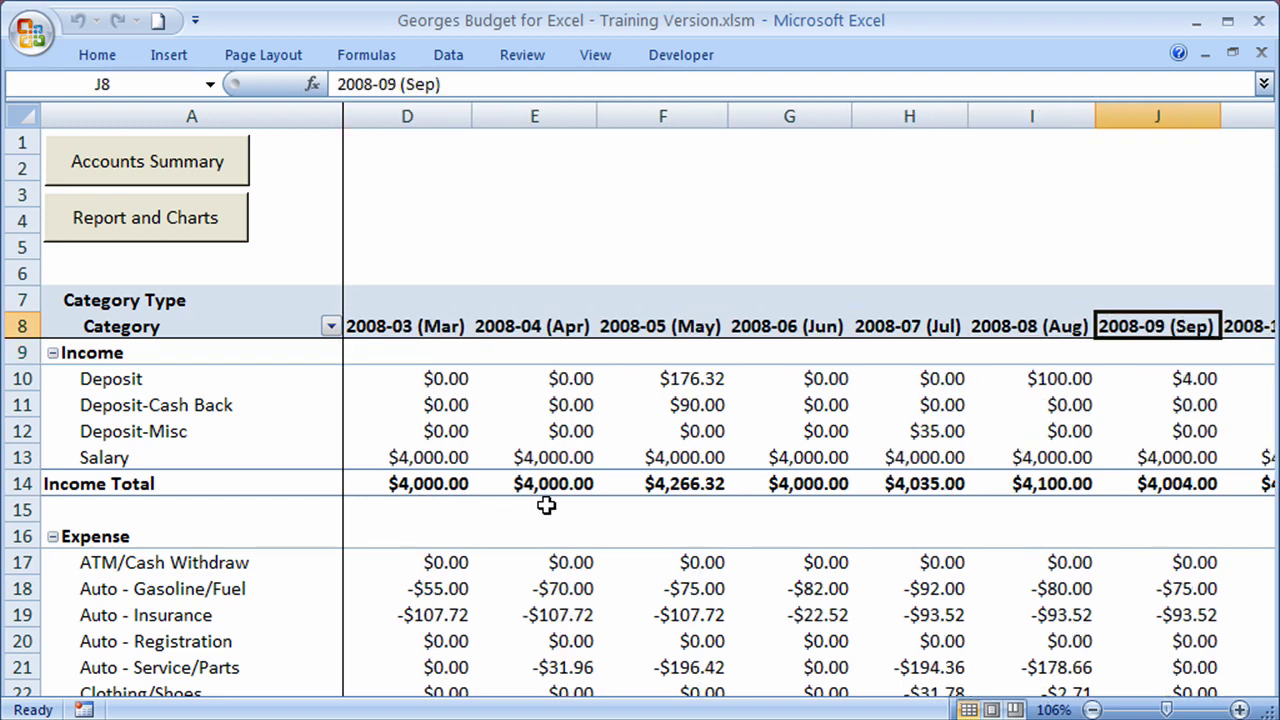
{"action": "key", "text": "Right"}
{"action": "key", "text": "Right"}
{"action": "key", "text": "Right"}
{"action": "key", "text": "Right"}
{"action": "key", "text": "Right"}
{"action": "key", "text": "Left"}
{"action": "key", "text": "Left"}
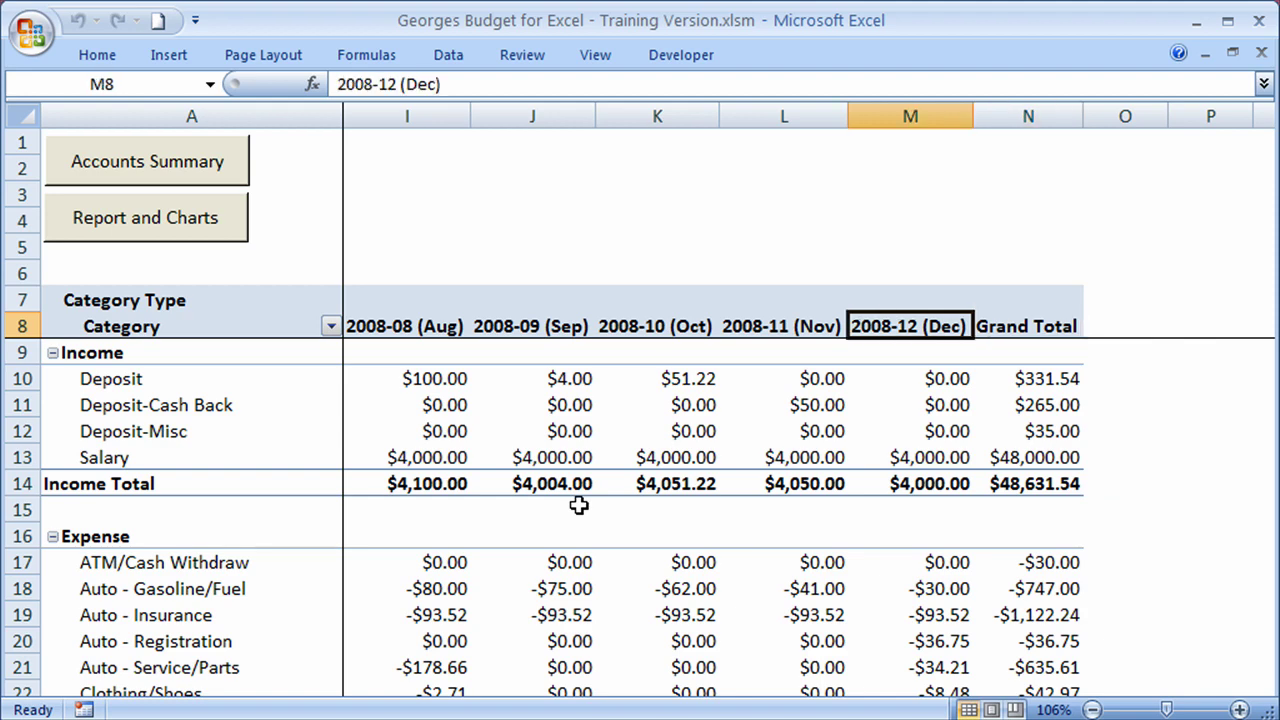
{"action": "key", "text": "Left"}
{"action": "key", "text": "Left"}
{"action": "key", "text": "Left"}
{"action": "key", "text": "Left"}
{"action": "key", "text": "Left"}
{"action": "key", "text": "Left"}
{"action": "key", "text": "Left"}
{"action": "key", "text": "Left"}
{"action": "key", "text": "Left"}
{"action": "key", "text": "Left"}
{"action": "key", "text": "Left"}
{"action": "key", "text": "Left"}
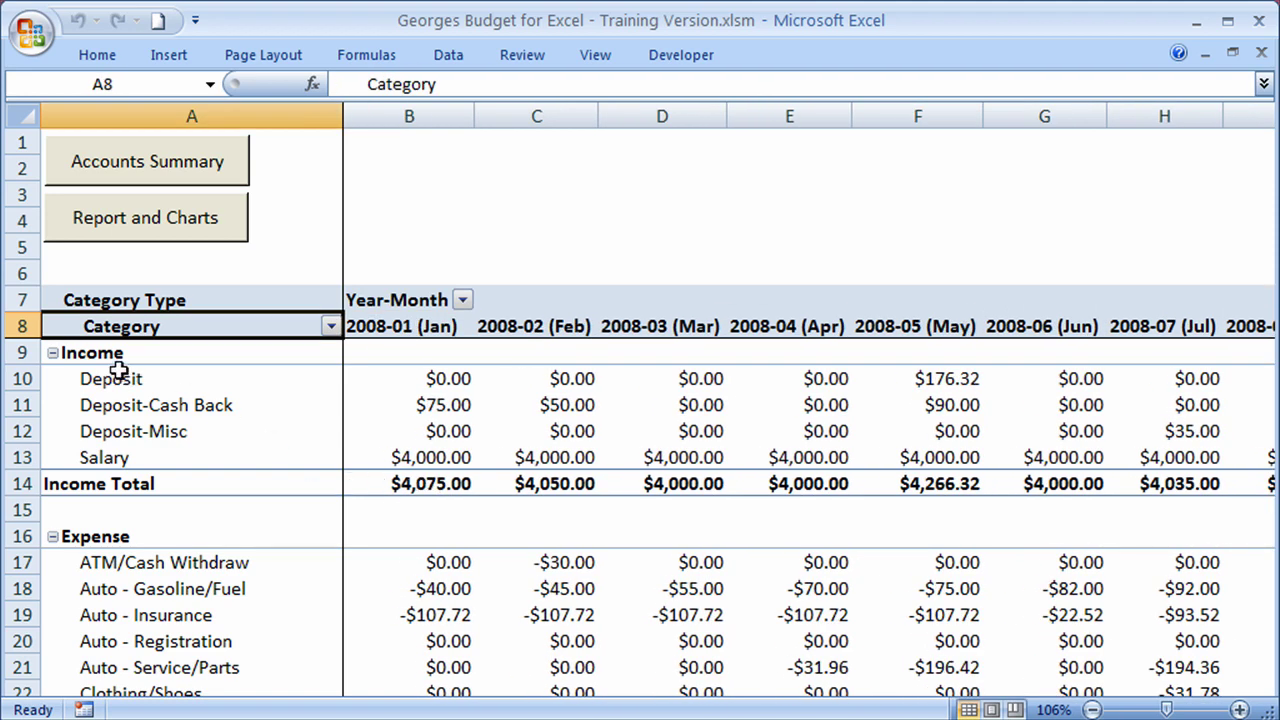
Examine the income categories with their January 2008 amounts and the January Income Total
{"action": "left_click_drag", "start_coordinate": [118, 355], "coordinate": [124, 478]}
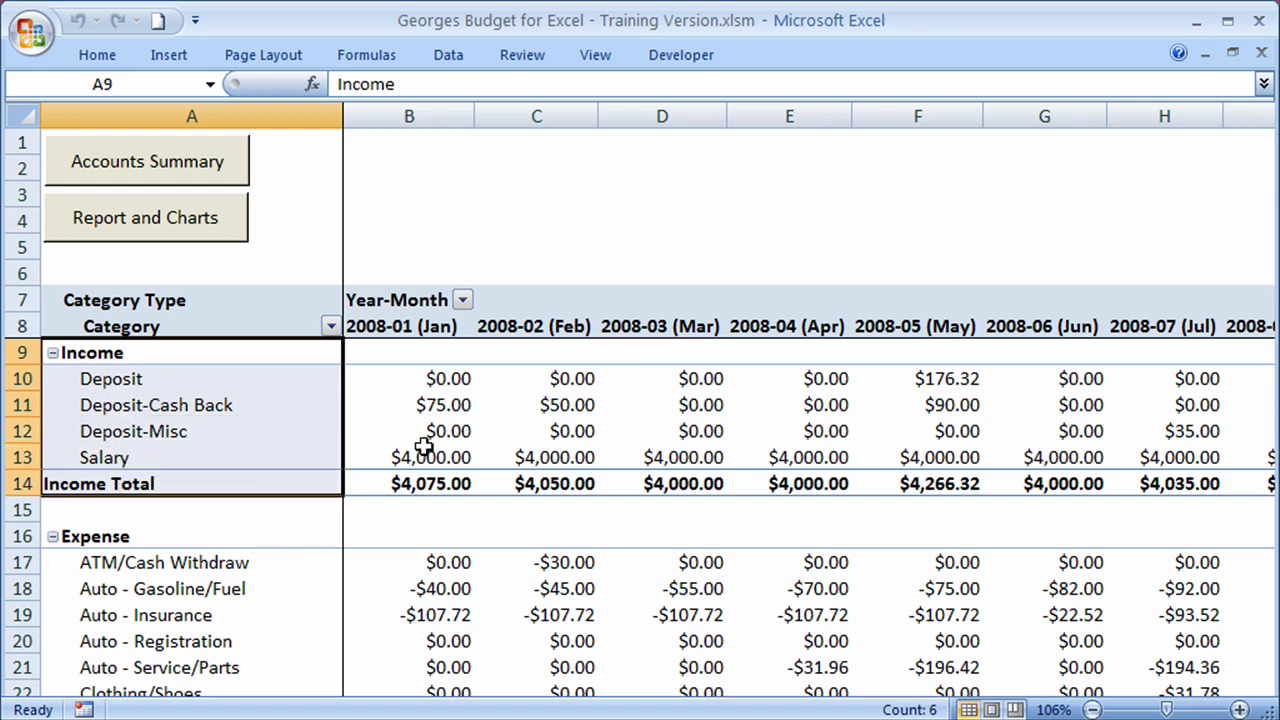
{"action": "left_click_drag", "start_coordinate": [447, 370], "coordinate": [440, 485]}
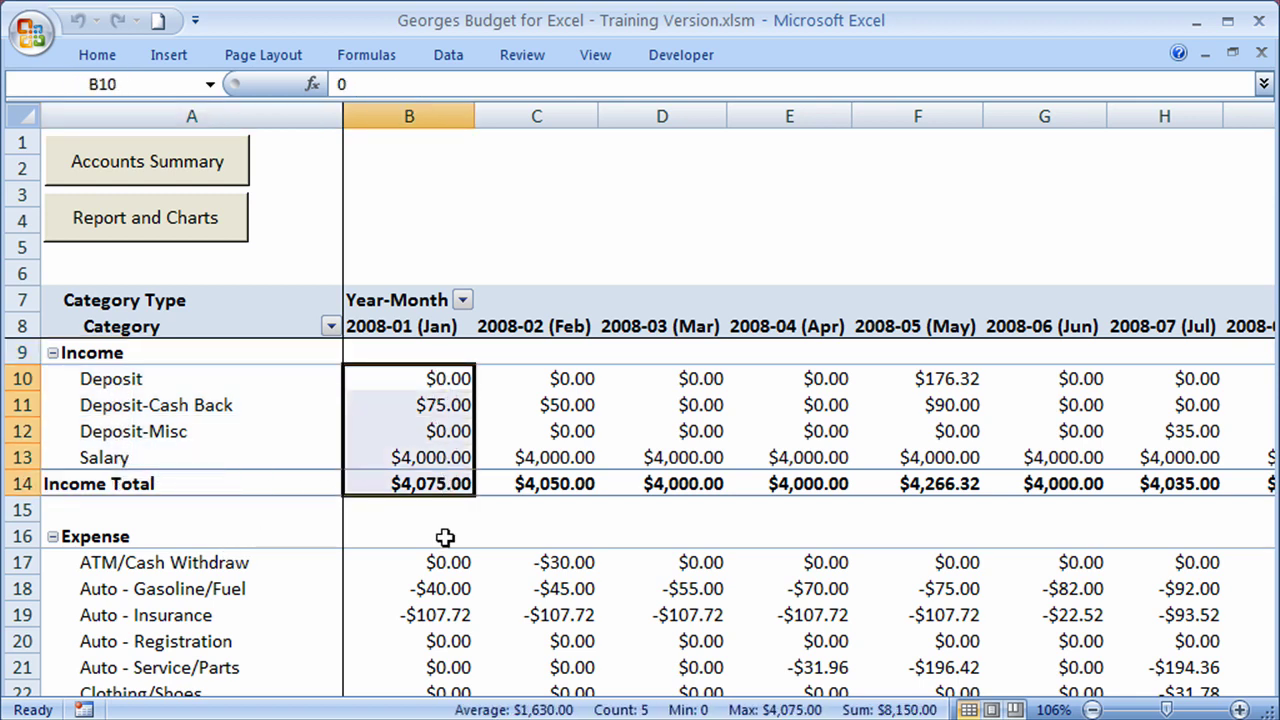
{"action": "left_click_drag", "start_coordinate": [177, 390], "coordinate": [171, 451]}
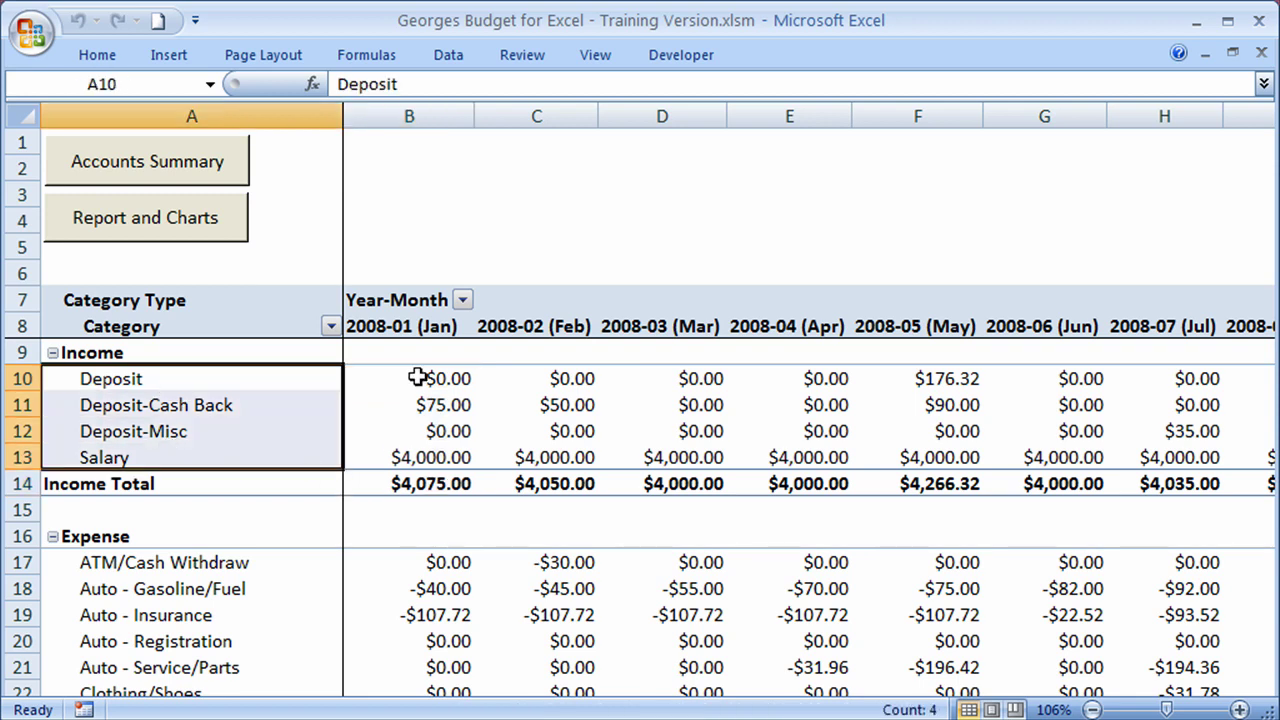
{"action": "left_click_drag", "start_coordinate": [418, 377], "coordinate": [420, 483]}
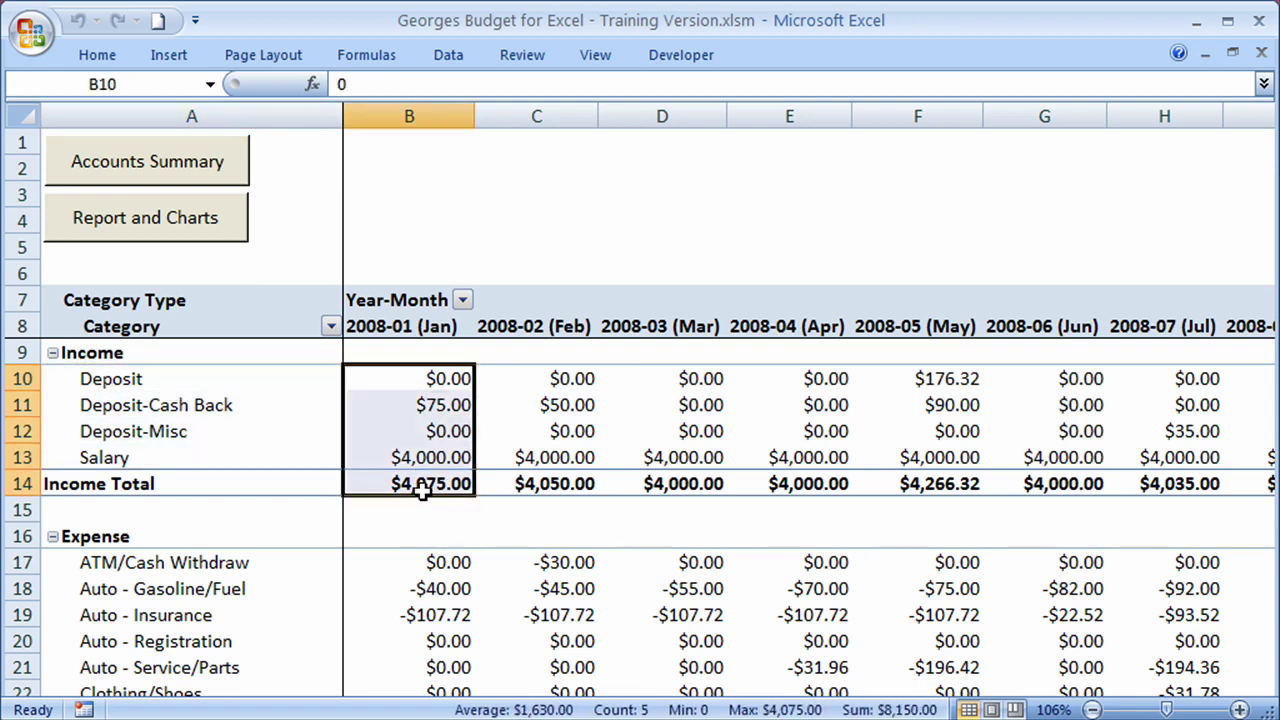
{"action": "left_click", "coordinate": [423, 488]}
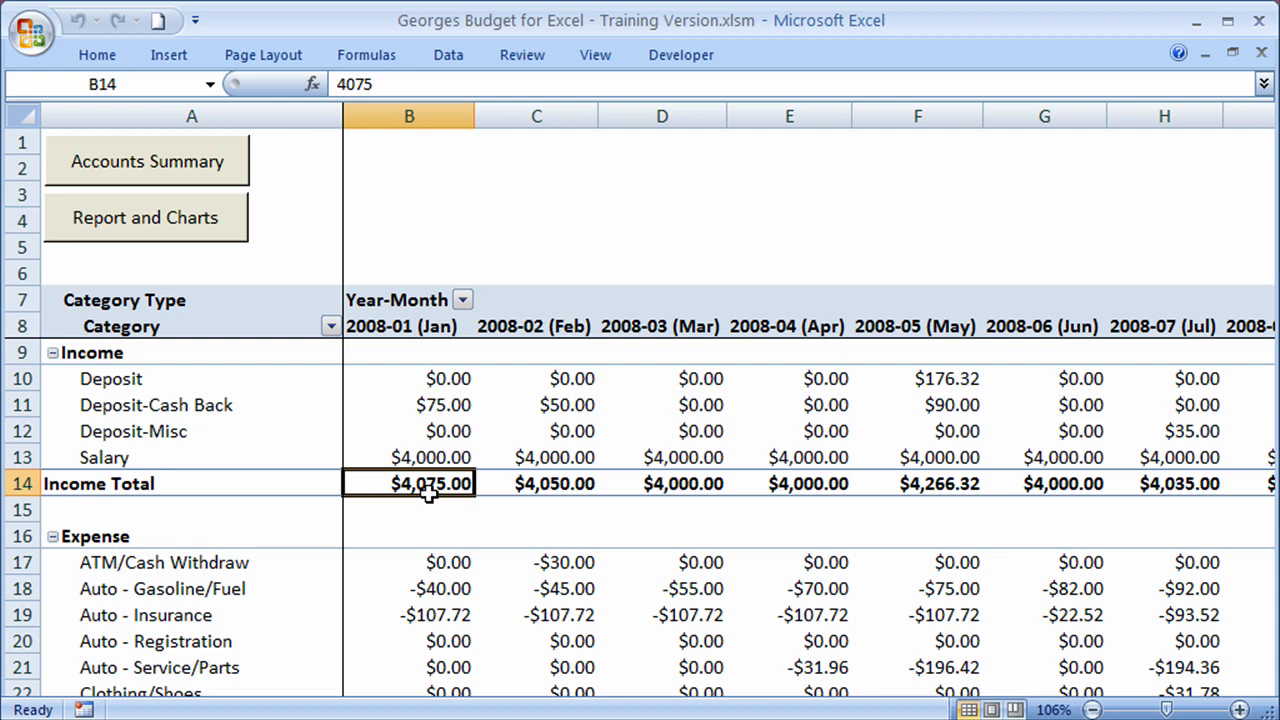
Examine the expense categories, the January 2008 Expense Total and the January Grand Total
{"action": "left_click_drag", "start_coordinate": [164, 539], "coordinate": [183, 569]}
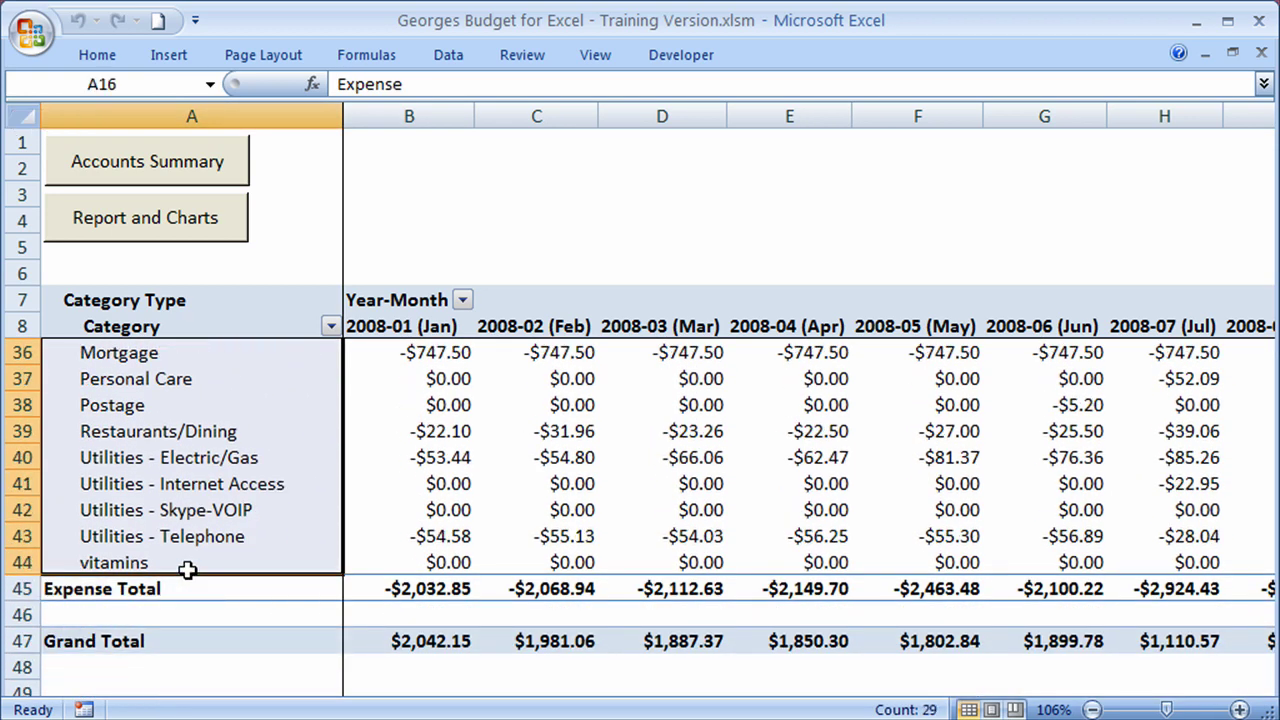
{"action": "left_click", "coordinate": [401, 590]}
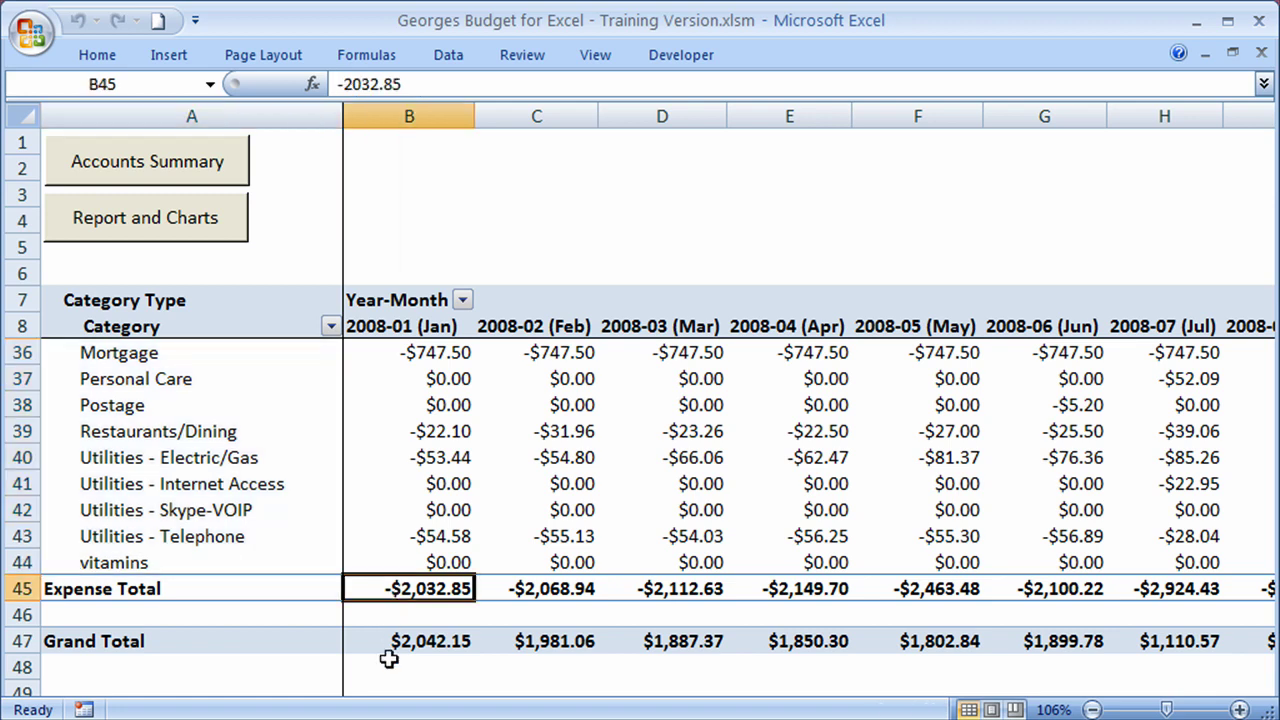
{"action": "left_click", "coordinate": [292, 638]}
{"action": "left_click", "coordinate": [466, 641]}
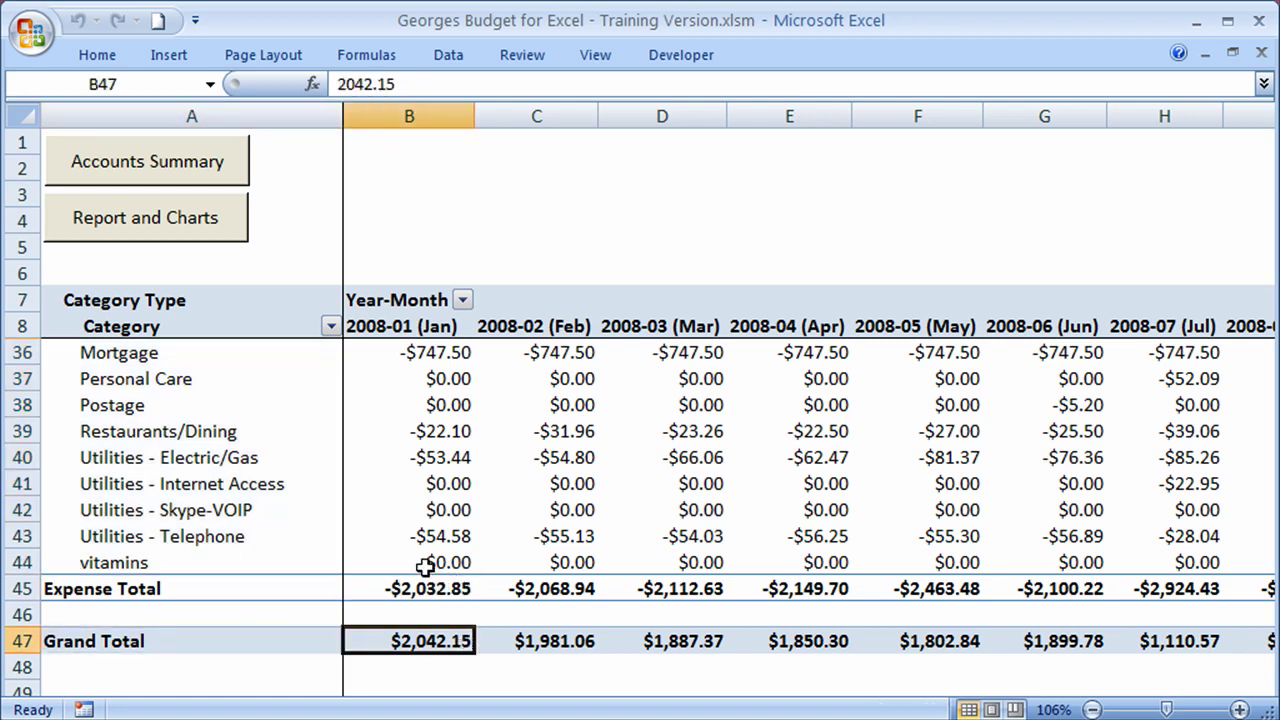
{"action": "scroll", "coordinate": [425, 562], "scroll_direction": "up", "scroll_amount": 9}
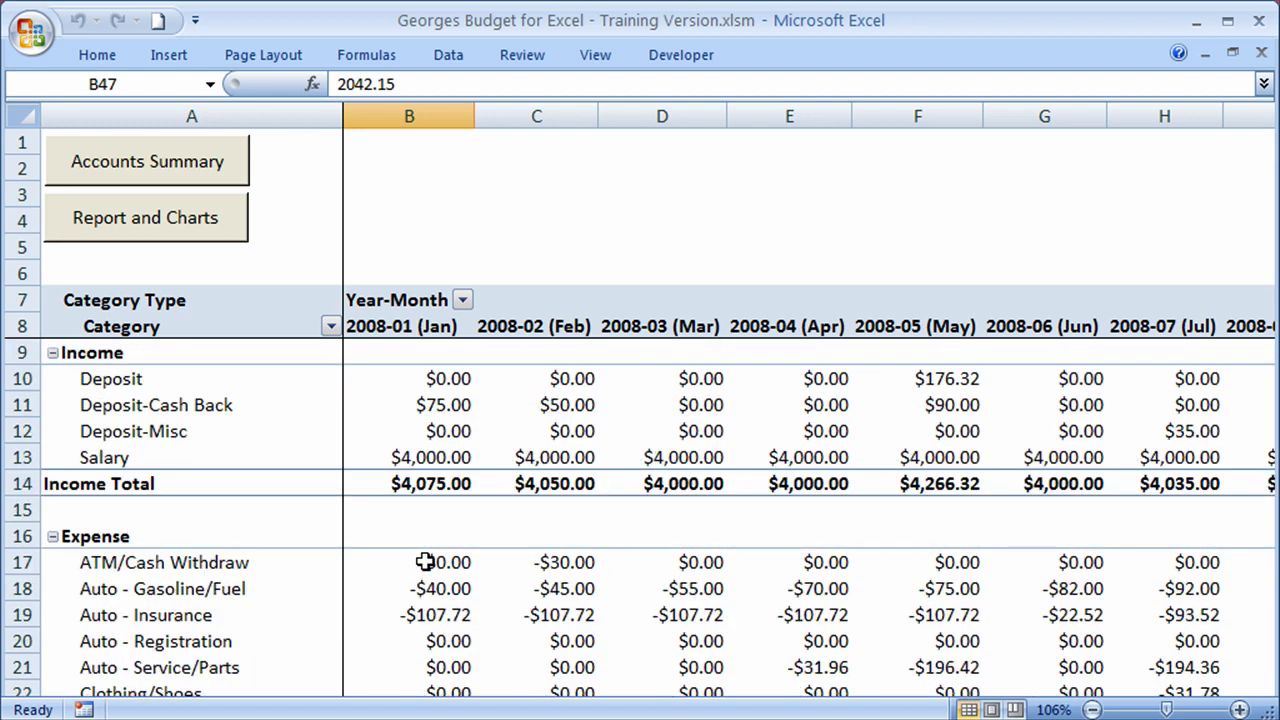
Go across the Deposit row through all months of 2008 and examine its yearly grand total
{"action": "left_click", "coordinate": [485, 380]}
{"action": "key", "text": "Right"}
{"action": "key", "text": "Right"}
{"action": "key", "text": "Right"}
{"action": "key", "text": "Right"}
{"action": "key", "text": "Right"}
{"action": "key", "text": "Right"}
{"action": "key", "text": "Right"}
{"action": "key", "text": "Right"}
{"action": "key", "text": "Right"}
{"action": "key", "text": "Right"}
{"action": "key", "text": "Right"}
{"action": "key", "text": "Right"}
{"action": "key", "text": "Right"}
{"action": "key", "text": "Right"}
{"action": "key", "text": "Right"}
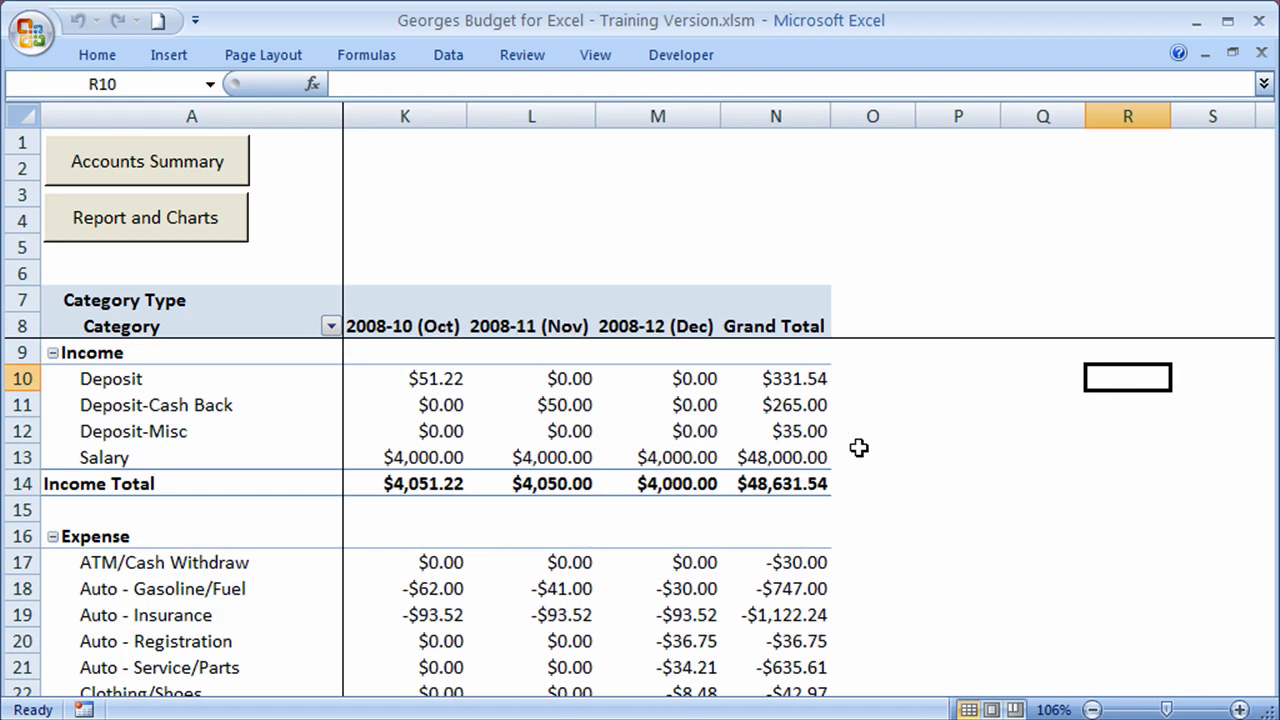
{"action": "key", "text": "Left"}
{"action": "key", "text": "Left"}
{"action": "left_click", "coordinate": [778, 380]}
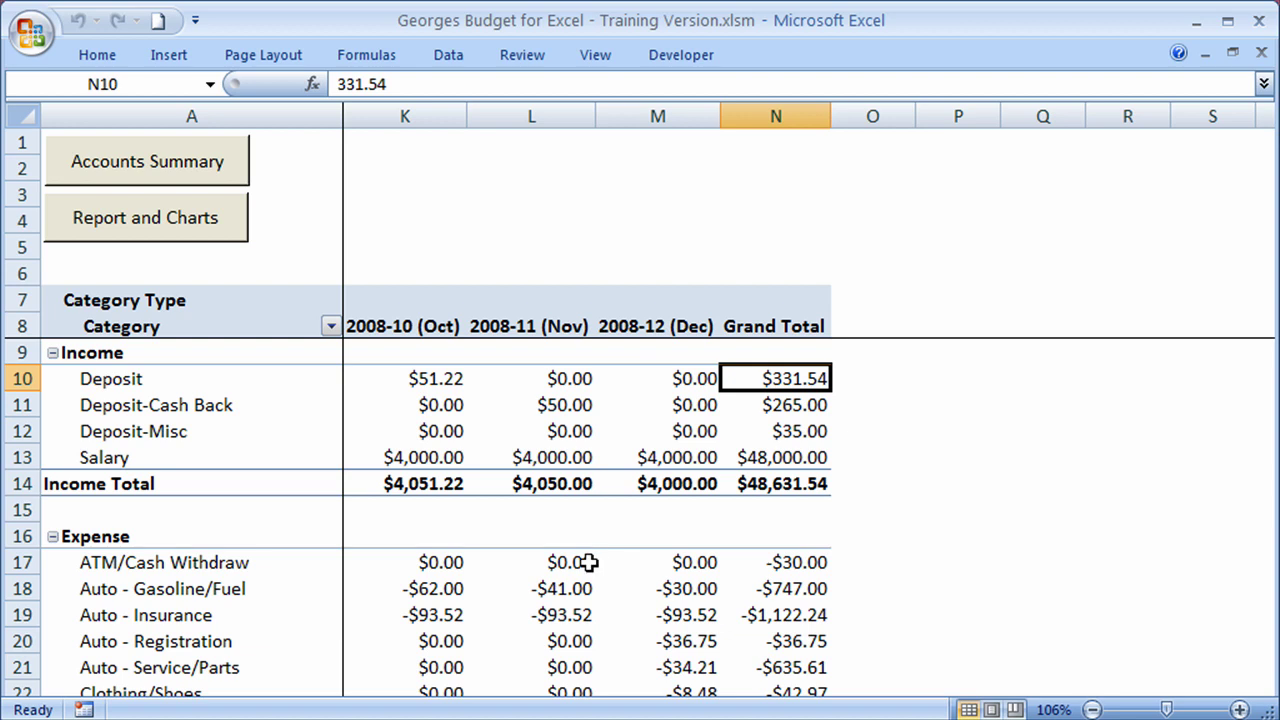
Examine the yearly grand totals of the Auto - Insurance and Groceries categories
{"action": "scroll", "coordinate": [587, 563], "scroll_direction": "down", "scroll_amount": 1}
{"action": "left_click", "coordinate": [768, 537]}
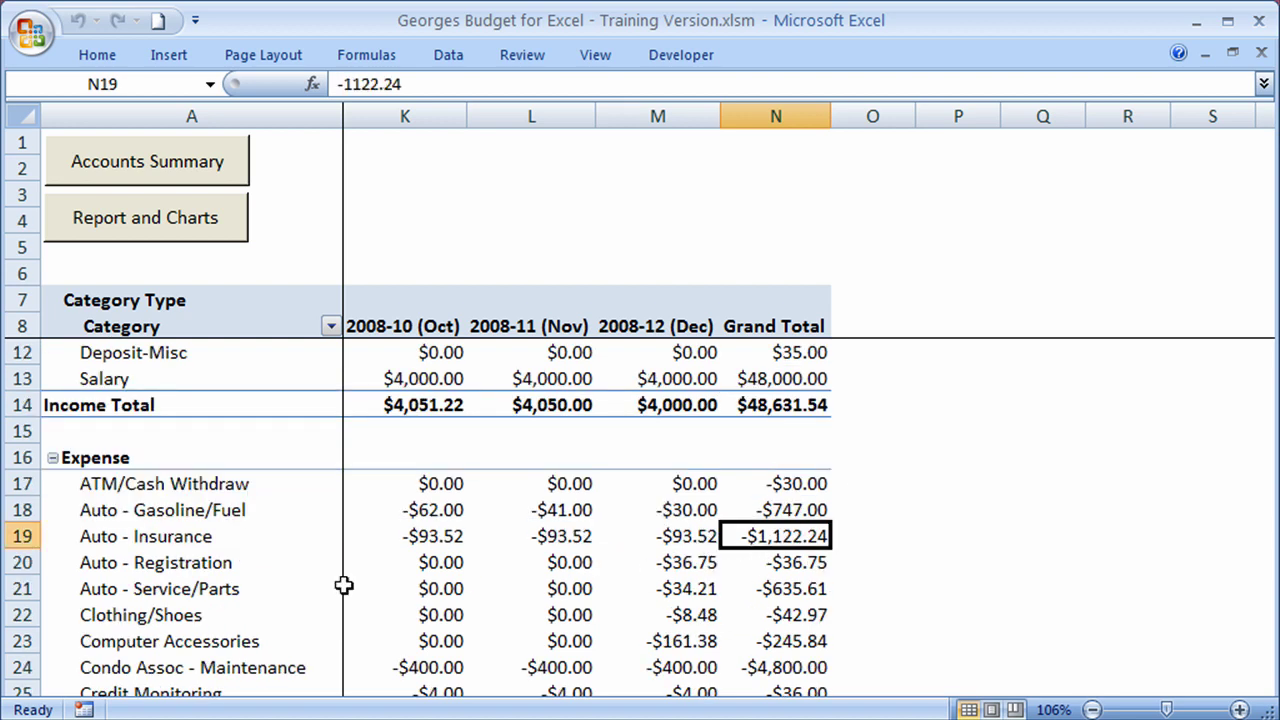
{"action": "left_click", "coordinate": [126, 540]}
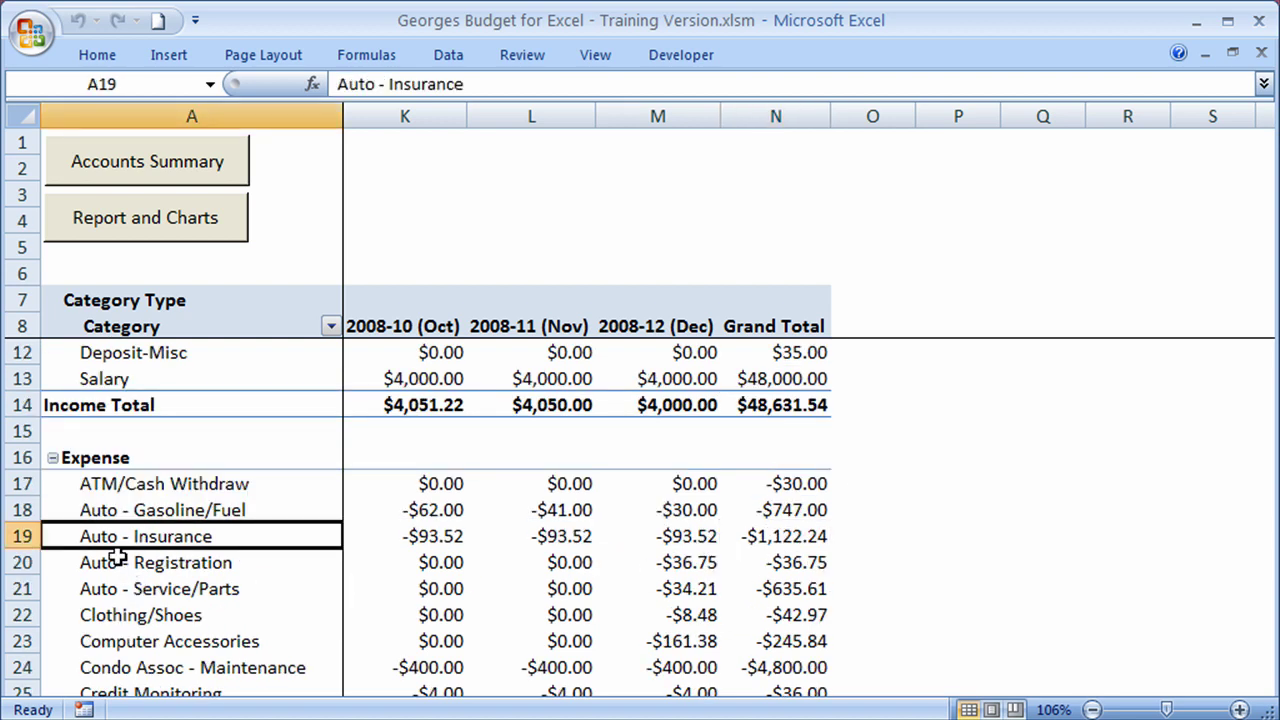
{"action": "scroll", "coordinate": [190, 585], "scroll_direction": "down", "scroll_amount": 3}
{"action": "left_click", "coordinate": [152, 538]}
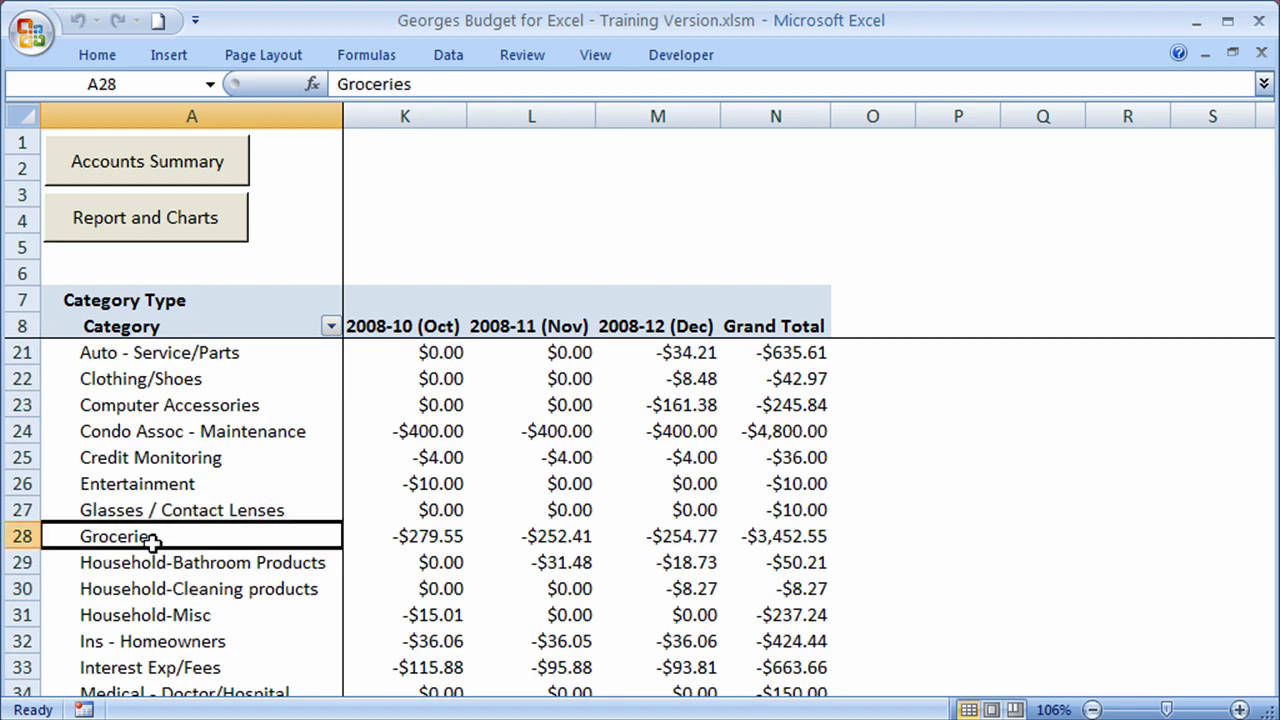
{"action": "left_click", "coordinate": [806, 540]}
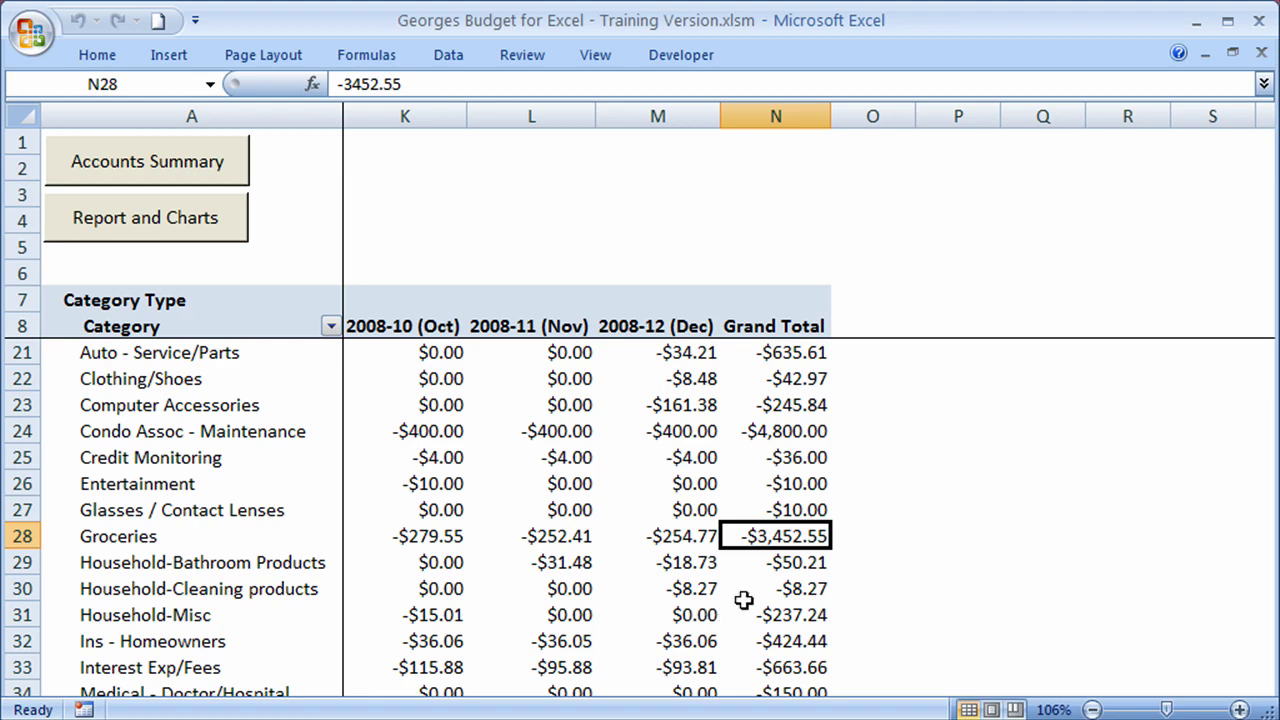
Examine the full-year Income Total, Expense Total and overall Grand Total for 2008
{"action": "scroll", "coordinate": [744, 600], "scroll_direction": "up", "scroll_amount": 4}
{"action": "left_click", "coordinate": [794, 489]}
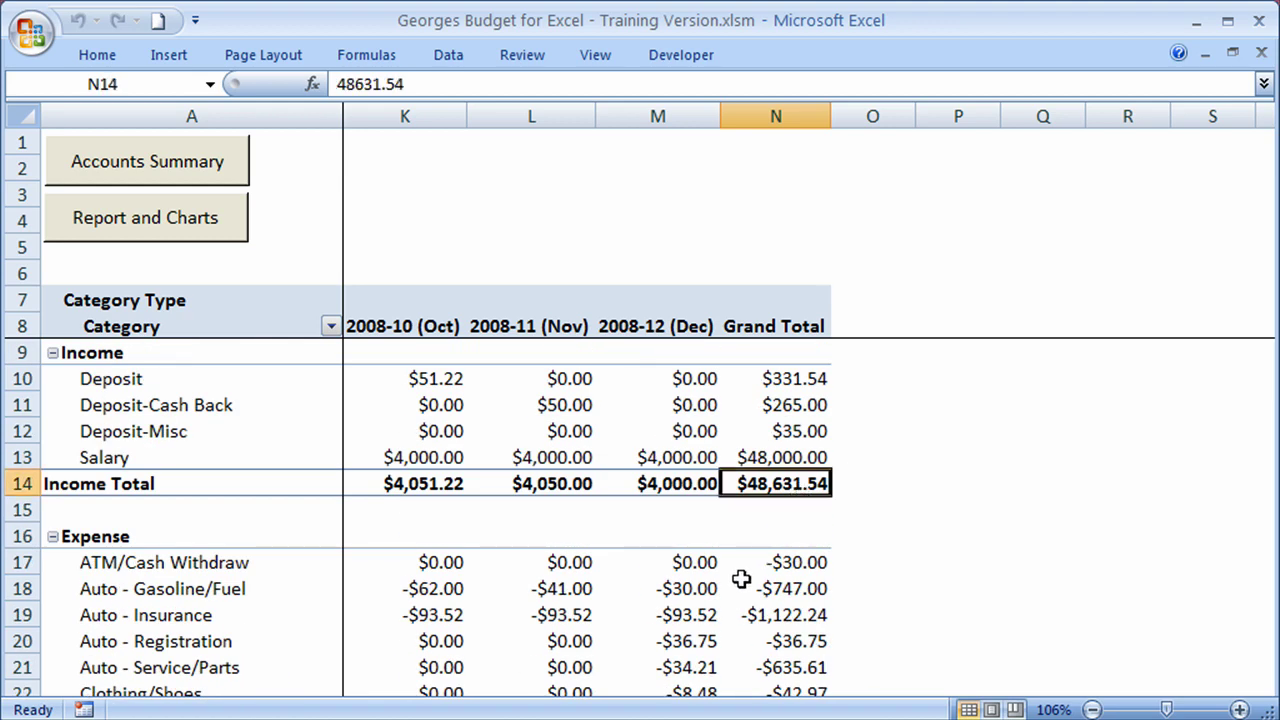
{"action": "scroll", "coordinate": [781, 530], "scroll_direction": "down", "scroll_amount": 11}
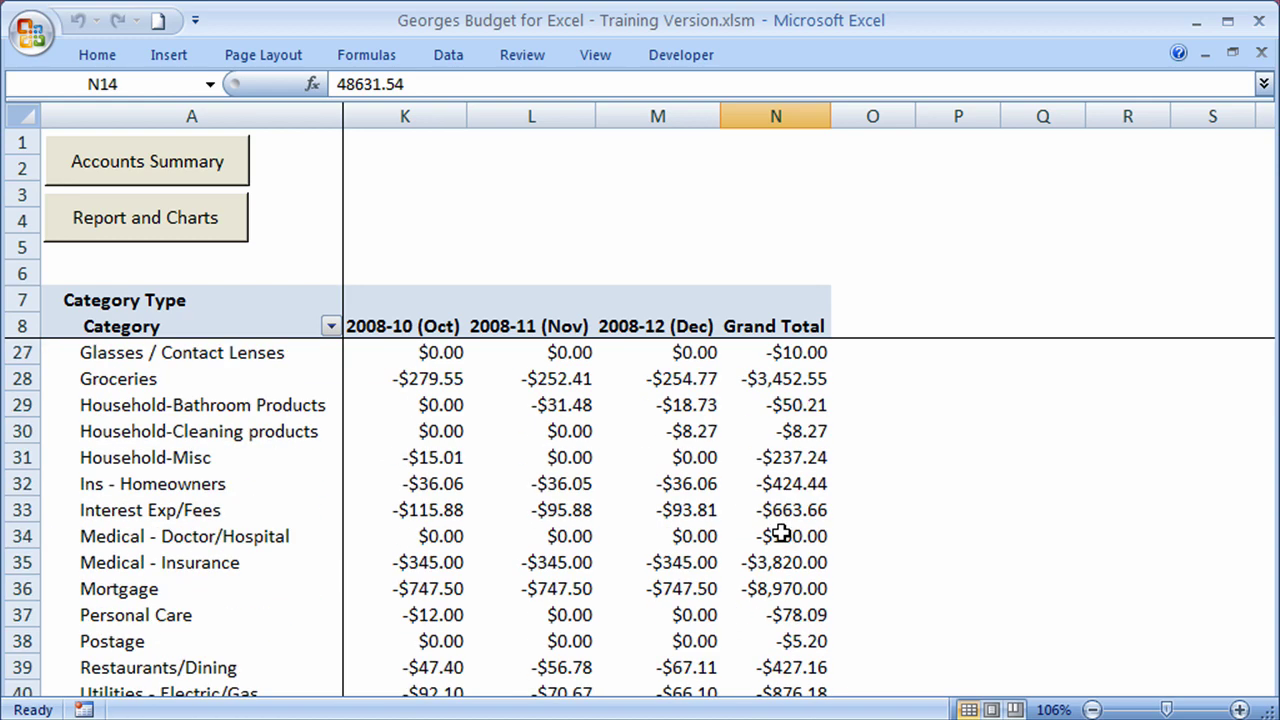
{"action": "left_click", "coordinate": [785, 463]}
{"action": "left_click", "coordinate": [779, 438]}
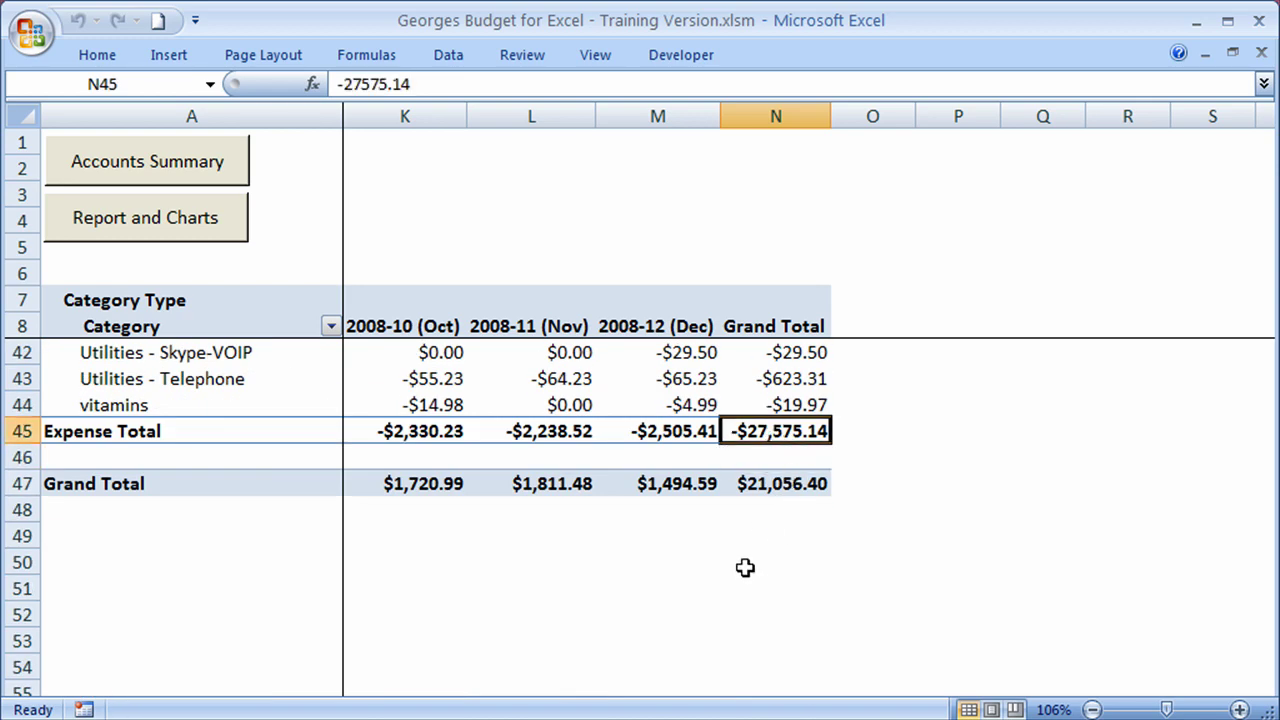
{"action": "left_click", "coordinate": [786, 483]}
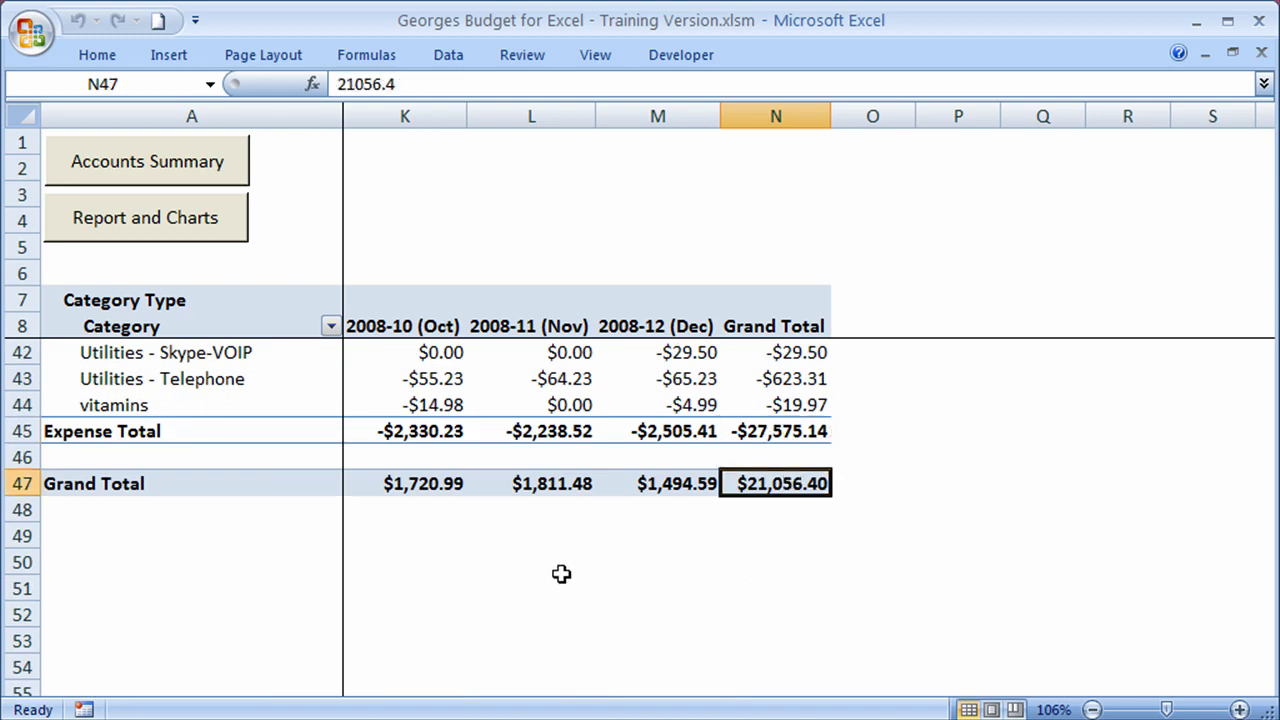
Return from the report to the Accounts Summary sheet
{"action": "scroll", "coordinate": [565, 535], "scroll_direction": "up", "scroll_amount": 7}
{"action": "scroll", "coordinate": [567, 536], "scroll_direction": "up", "scroll_amount": 4}
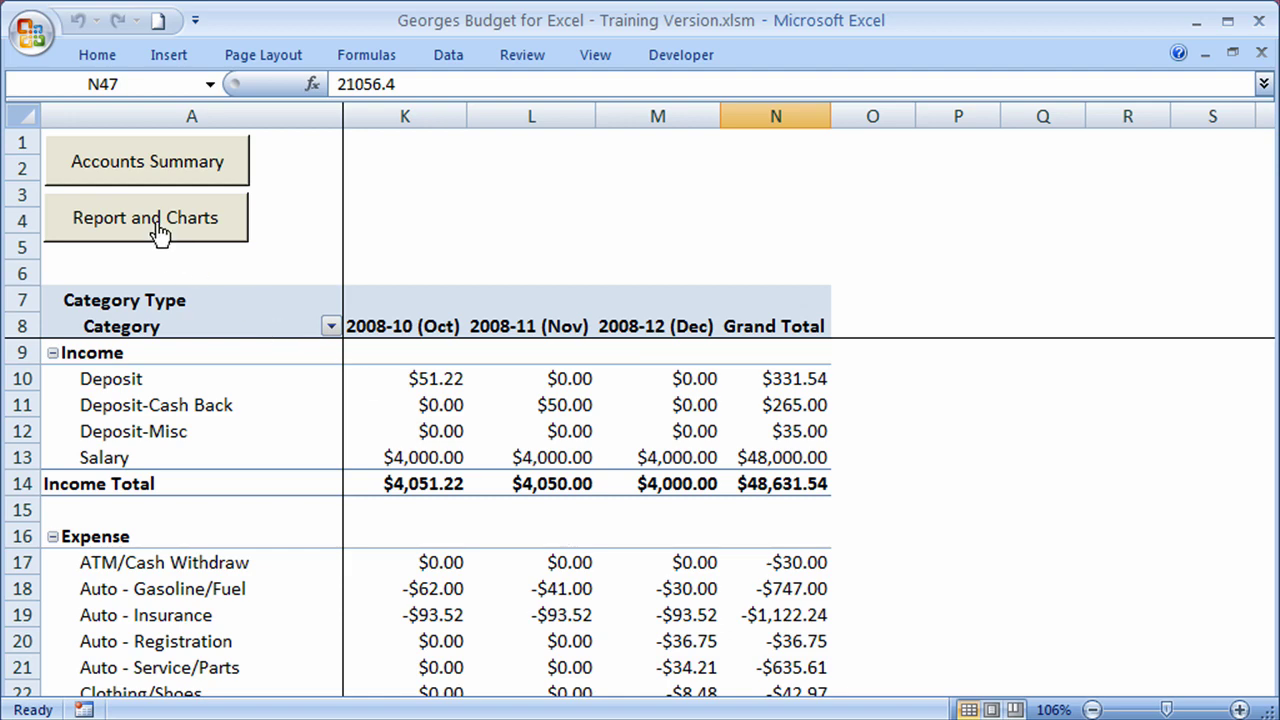
{"action": "left_click", "coordinate": [166, 171]}
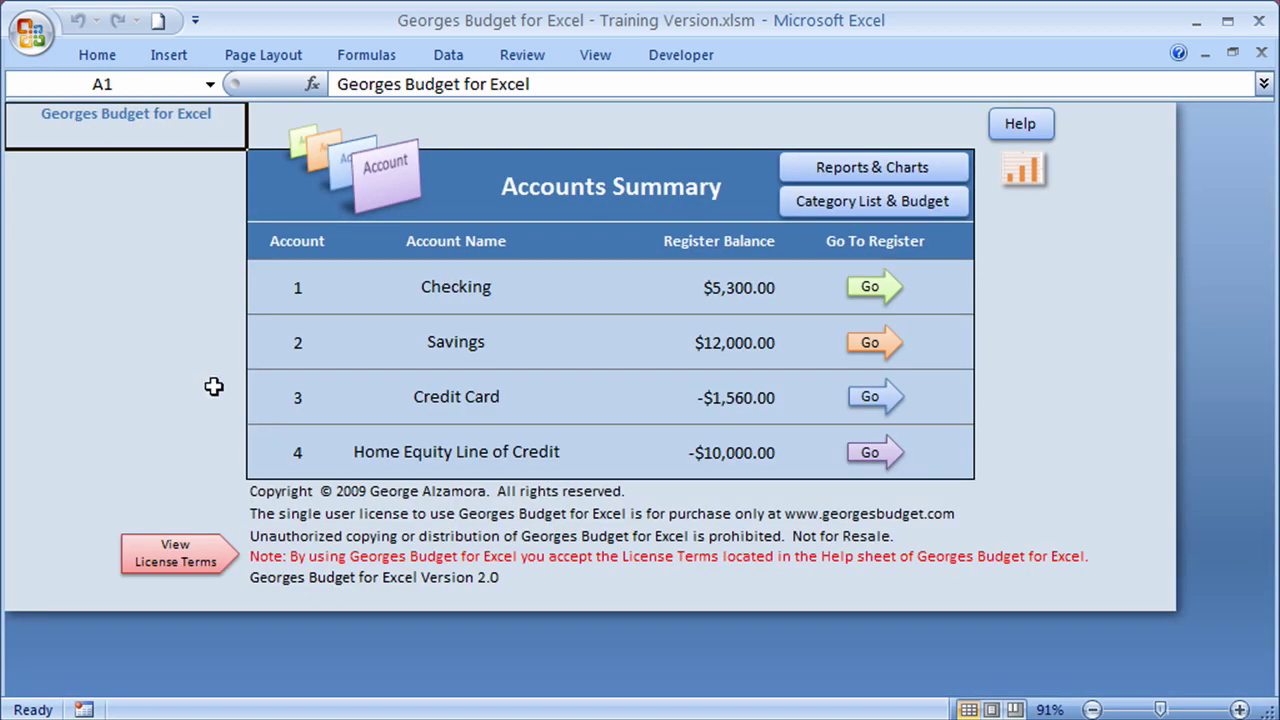